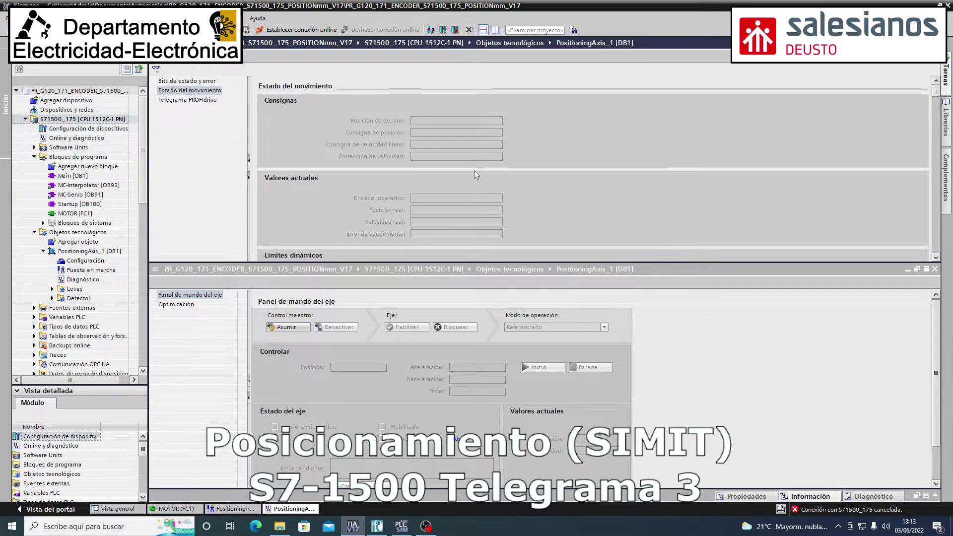
Switch to SIMIT, save the modified chart to start the simulation, and bring up the S7-PLCSIM Advanced control panel
click(377, 526)
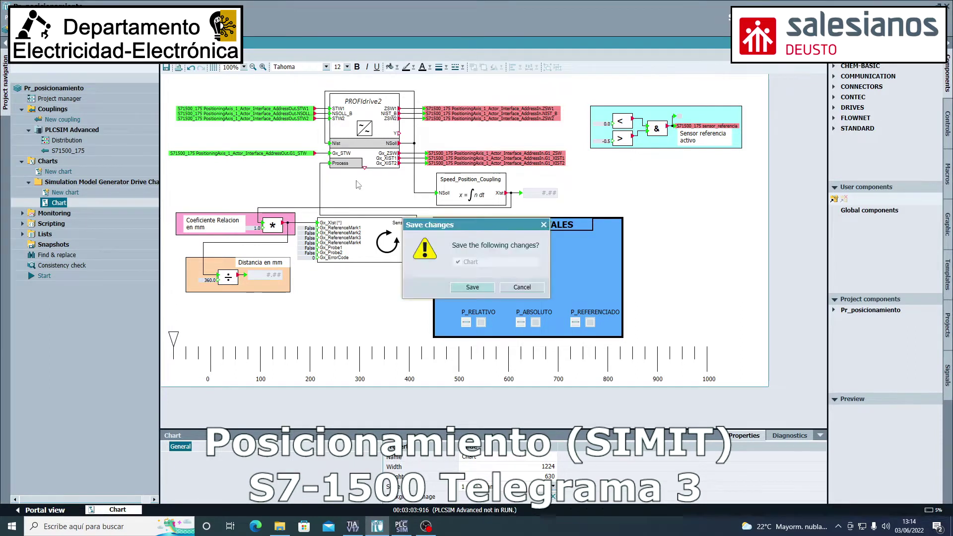
click(465, 290)
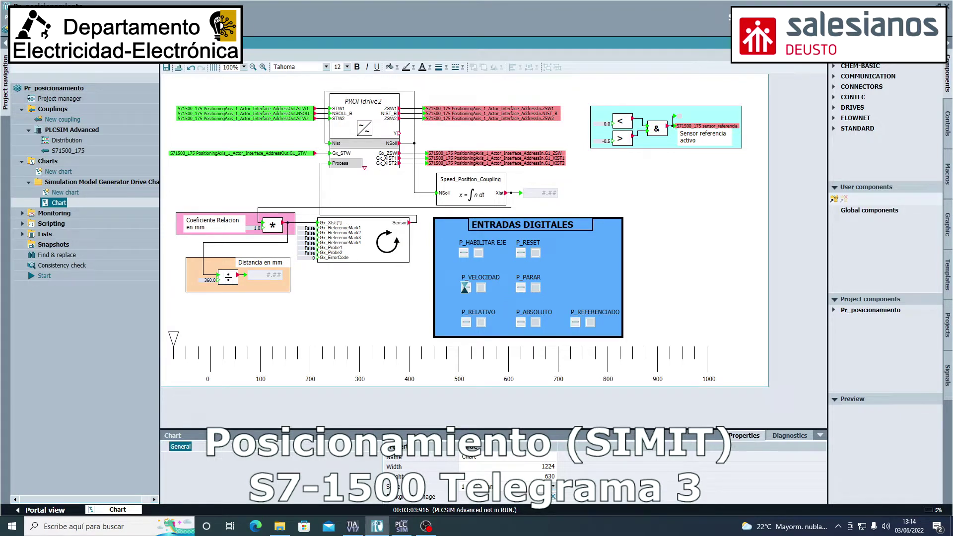
click(401, 525)
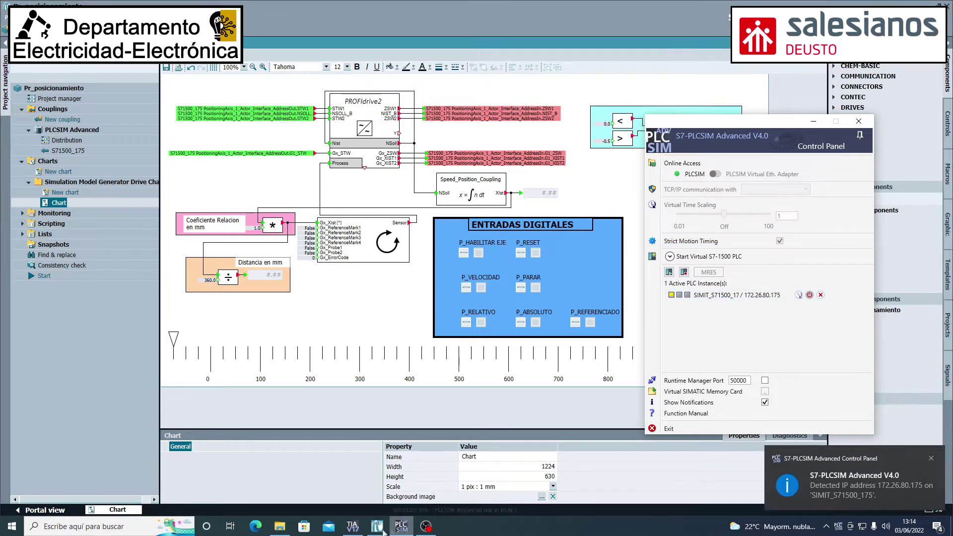
Switch to TIA Portal and download the S71500_175 station to the simulated PLC, finishing the load operation
mouse_move(354, 531)
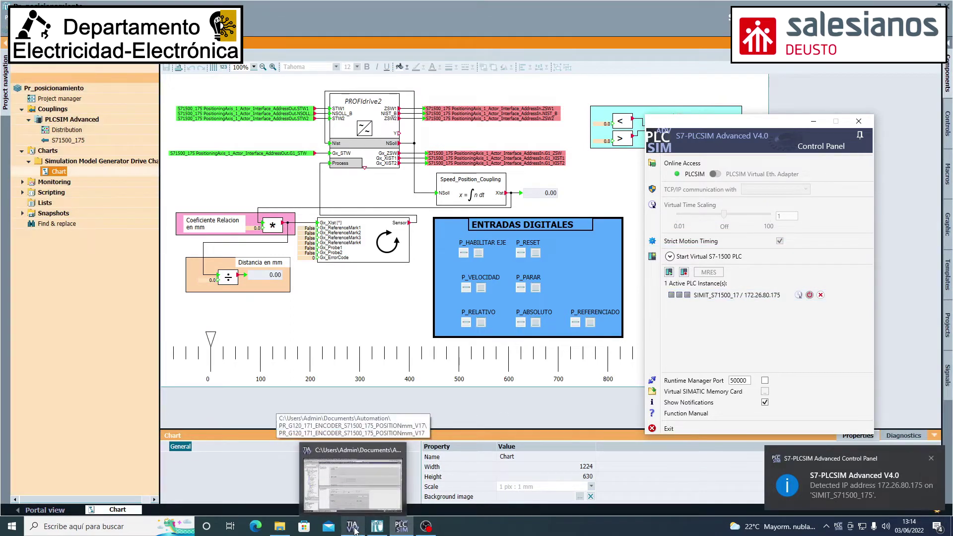
click(355, 530)
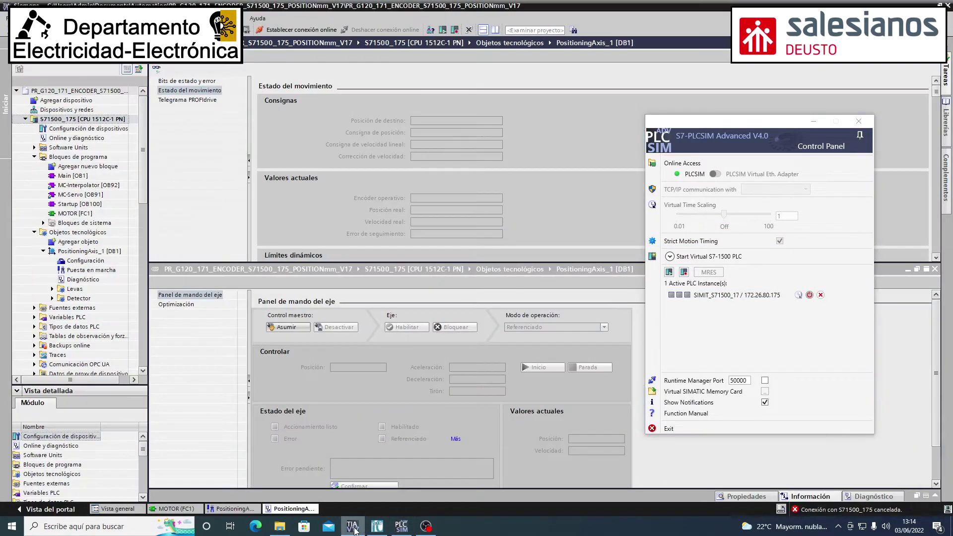
click(77, 120)
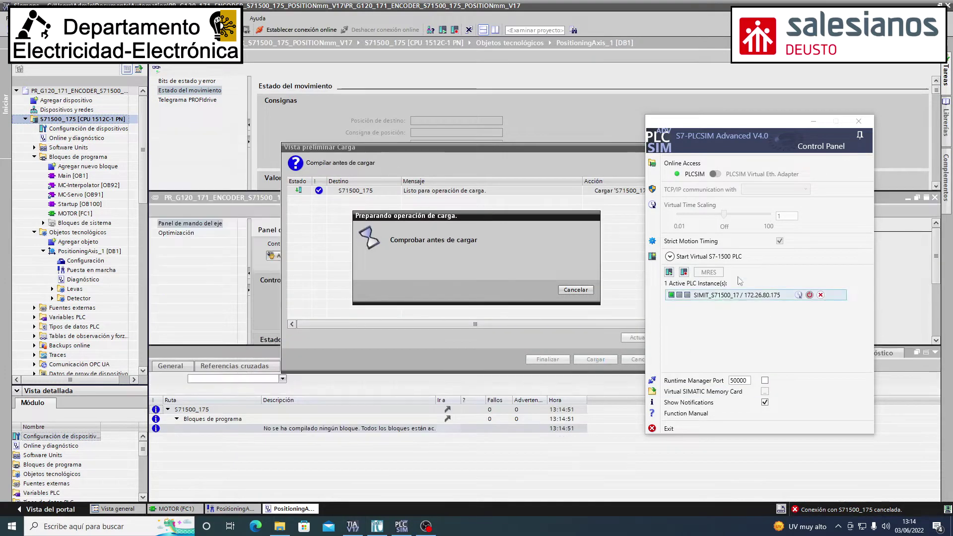
click(603, 361)
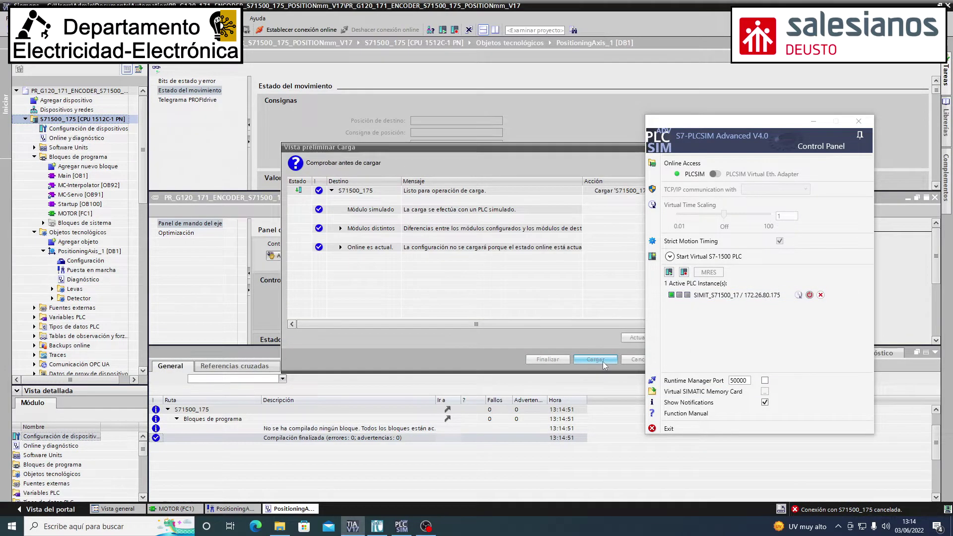
click(558, 360)
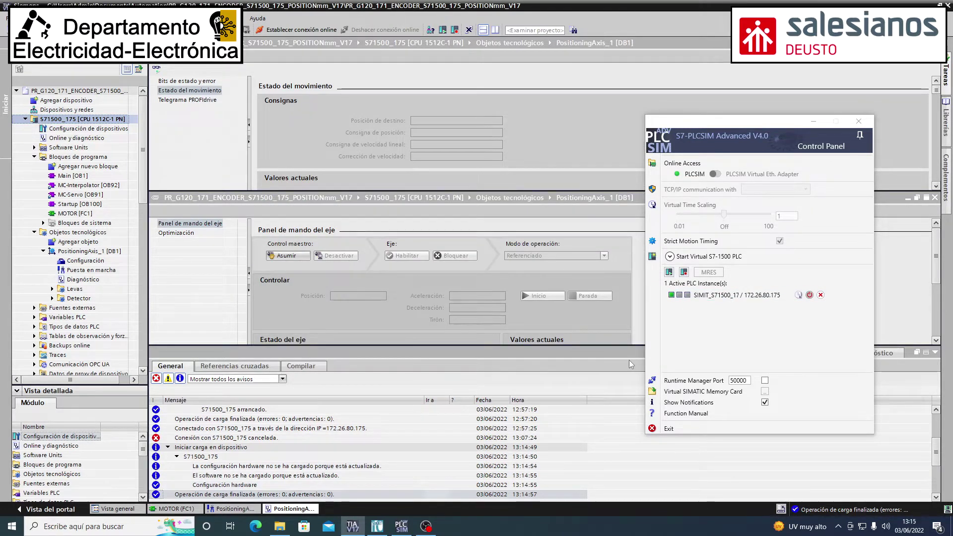
Establish the online connection to S71500_175 and switch the CPU to RUN
click(296, 31)
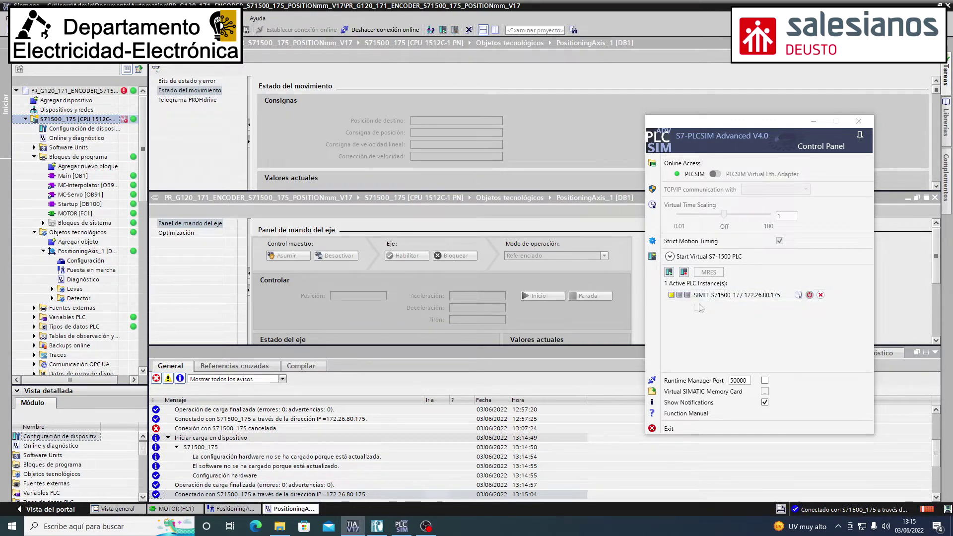
click(103, 118)
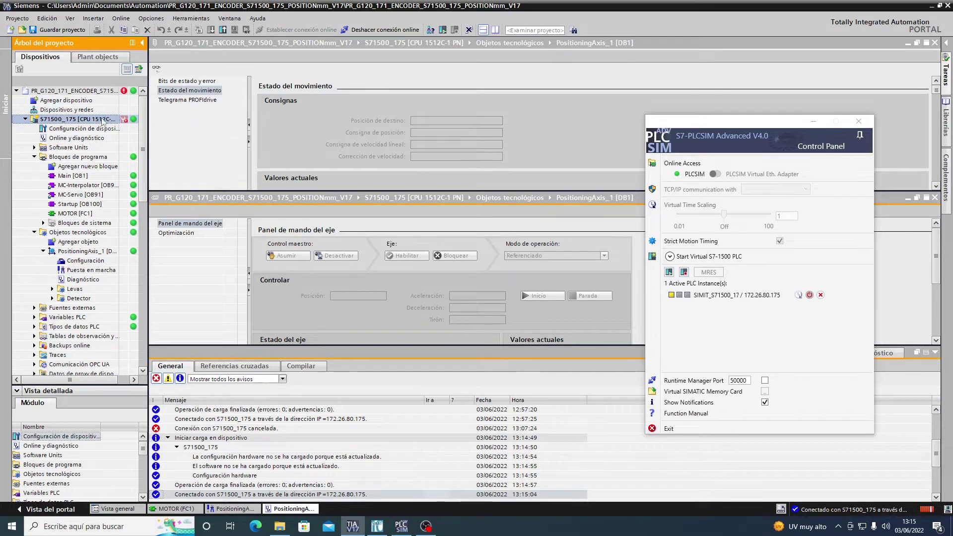
click(443, 30)
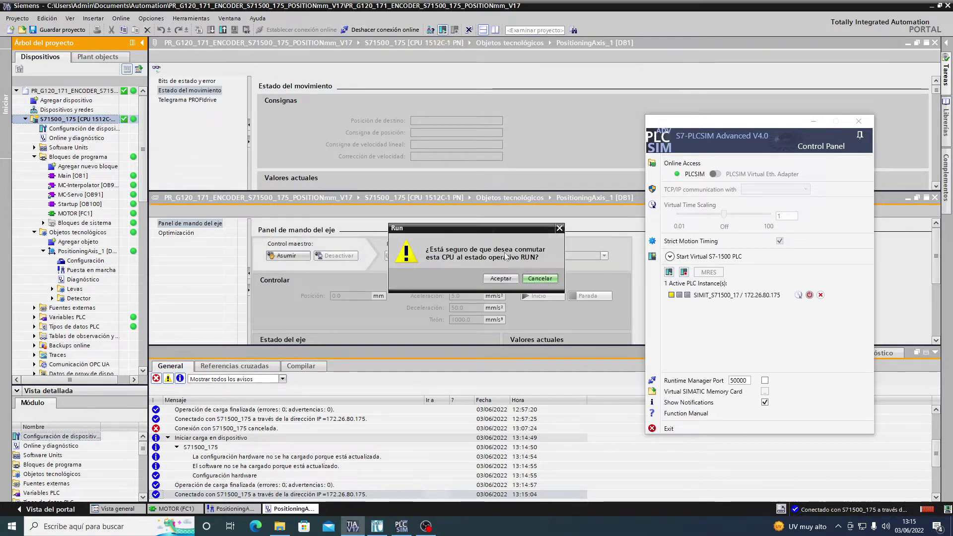
click(511, 279)
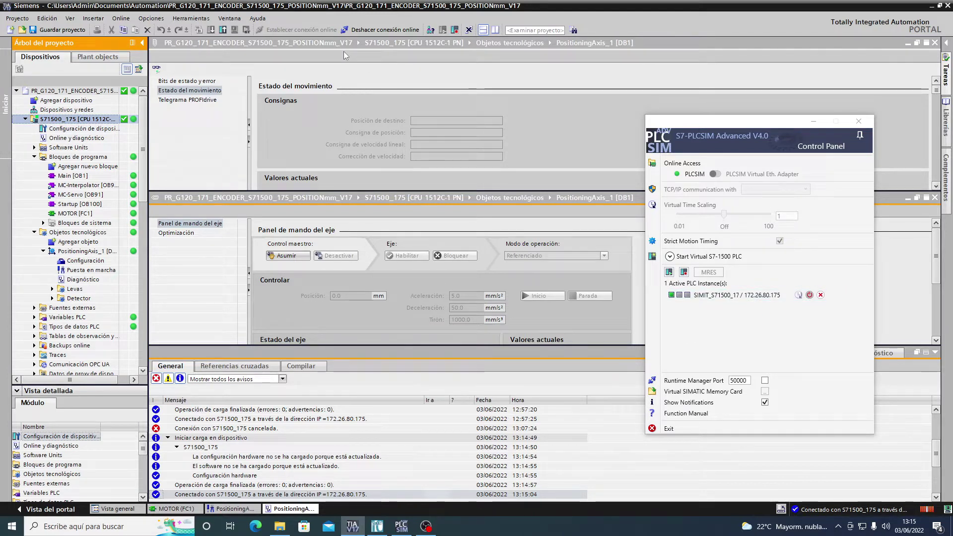
Arrange TIA Portal and the SIMIT chart side by side, minimizing the PLCSIM Advanced control panel
click(939, 6)
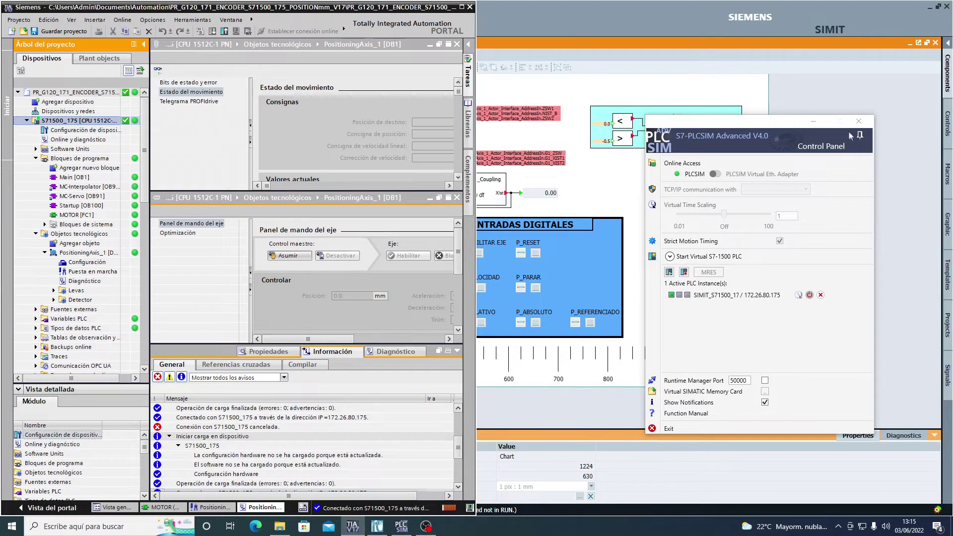
click(813, 121)
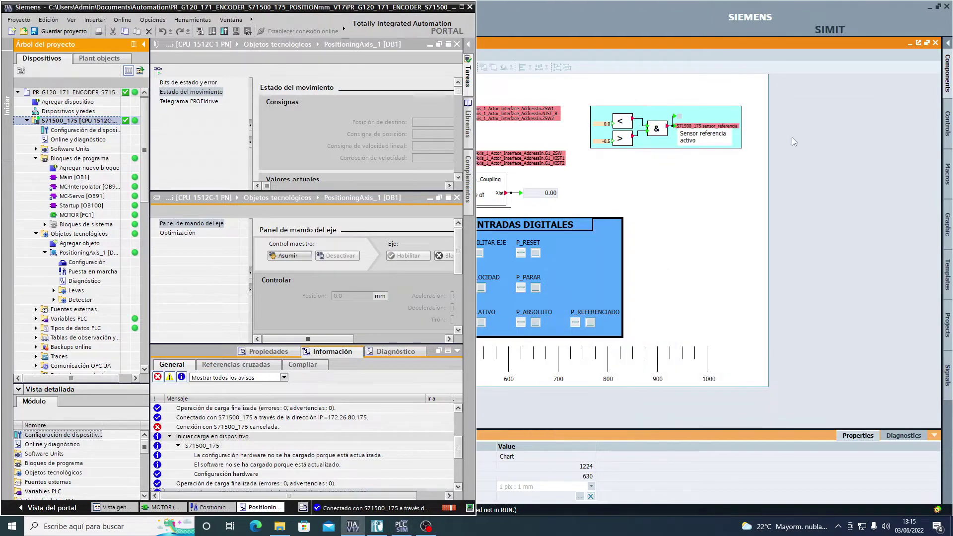
click(736, 223)
click(938, 7)
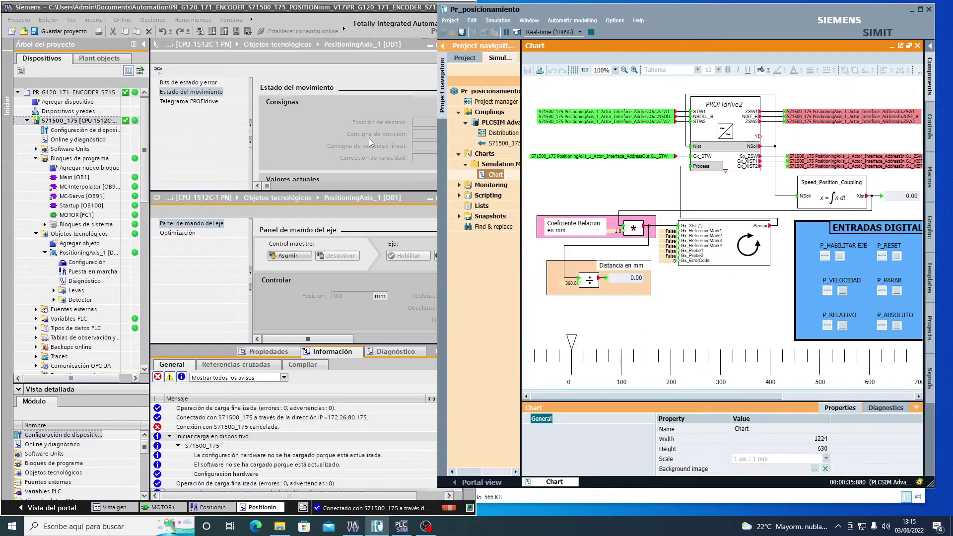
click(368, 138)
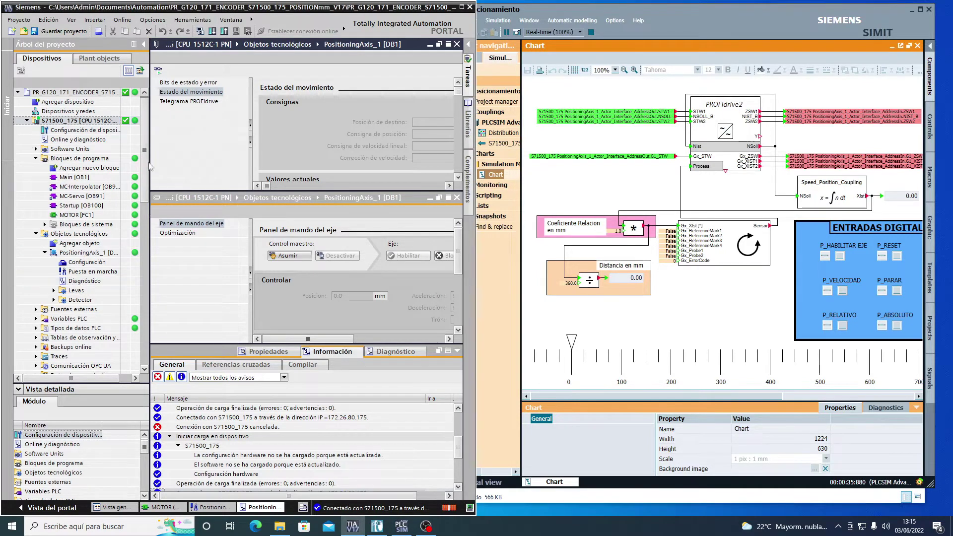
Assume master control of PositioningAxis_1 and collapse the project tree and information area to enlarge the axis control panel
click(290, 256)
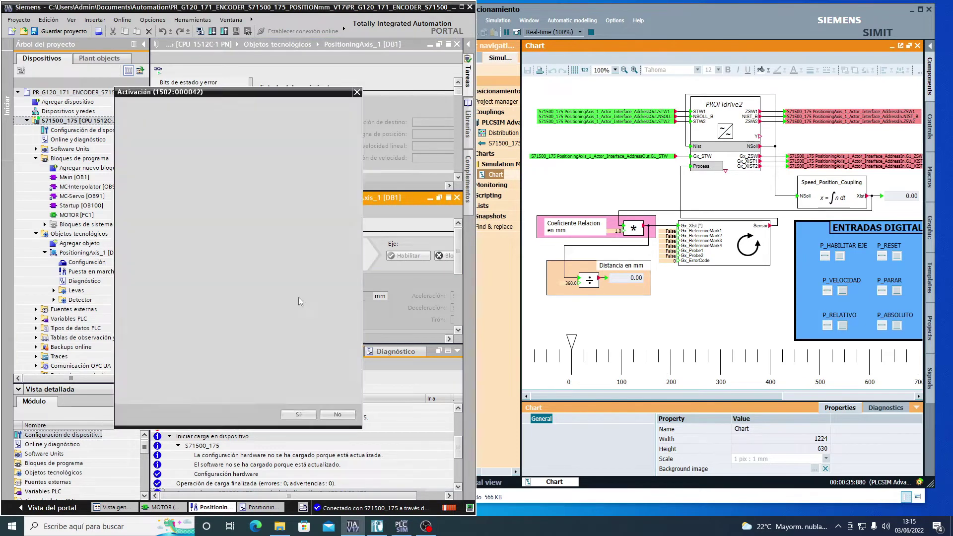
click(297, 414)
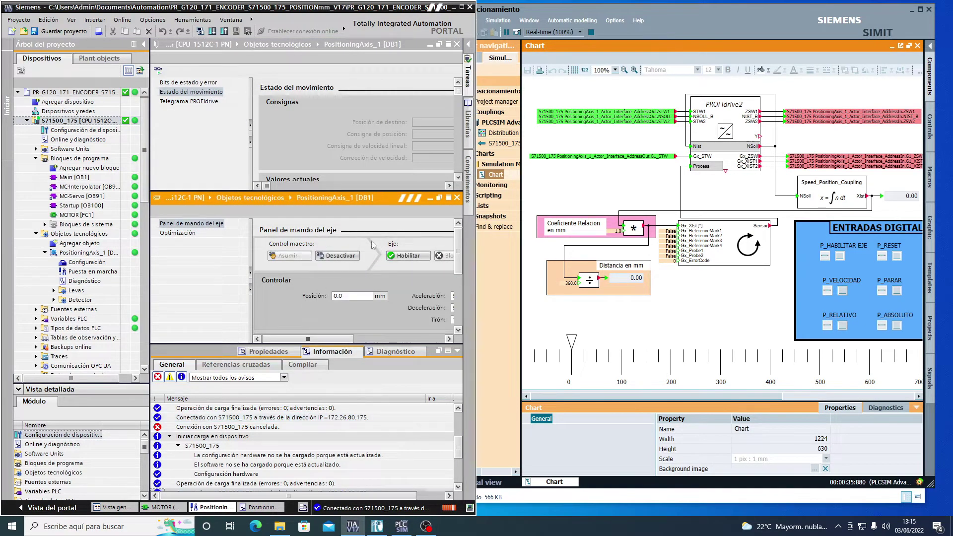
click(144, 45)
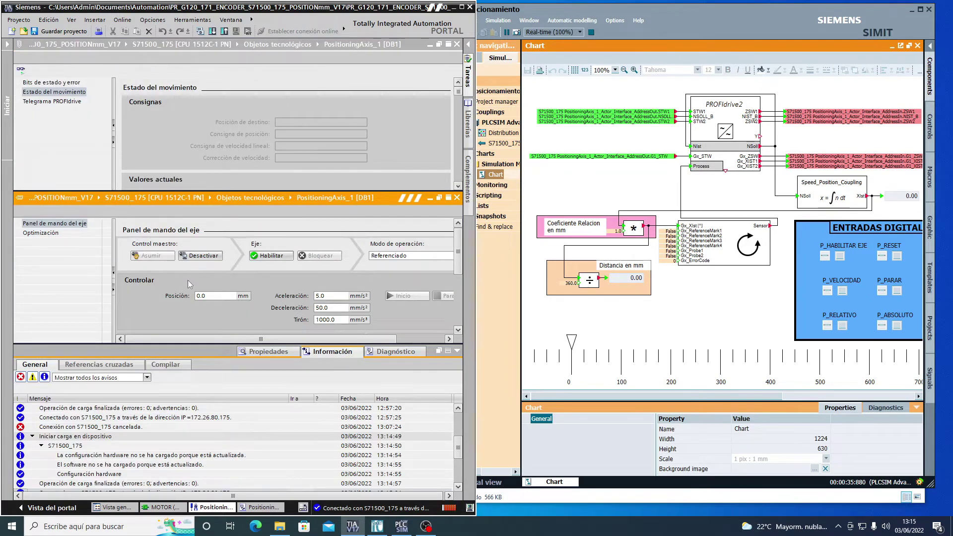
click(456, 350)
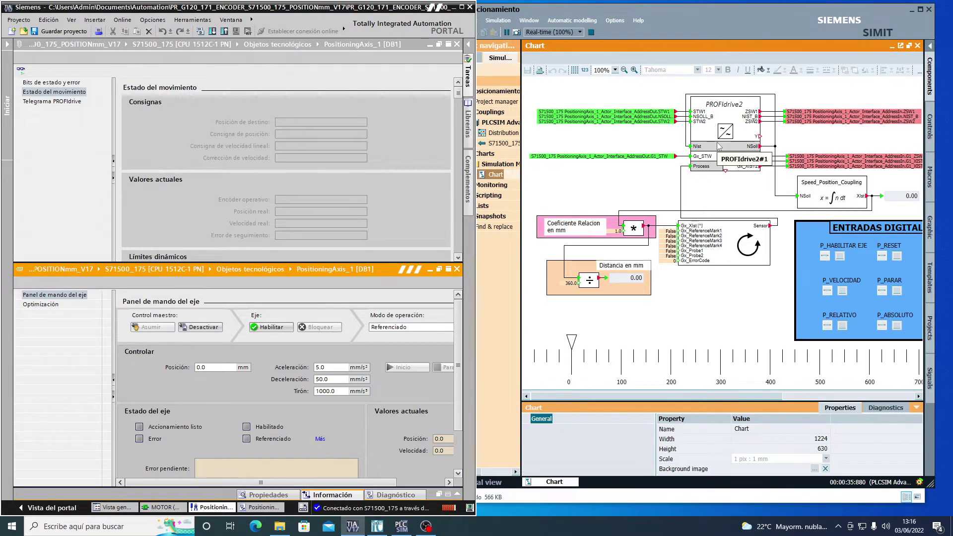
Enable PositioningAxis_1 and home it in Referenciado mode at position 0.0 mm
mouse_move(718, 146)
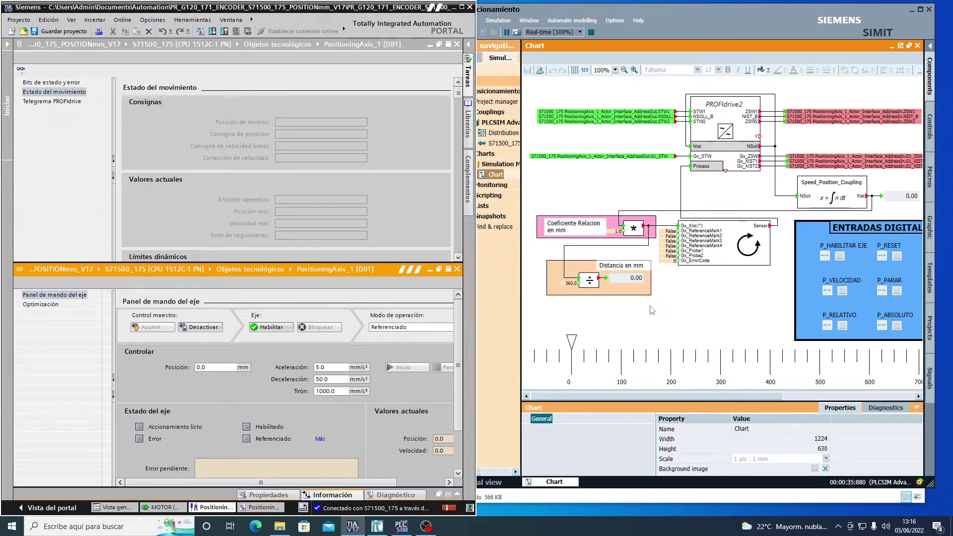
click(267, 329)
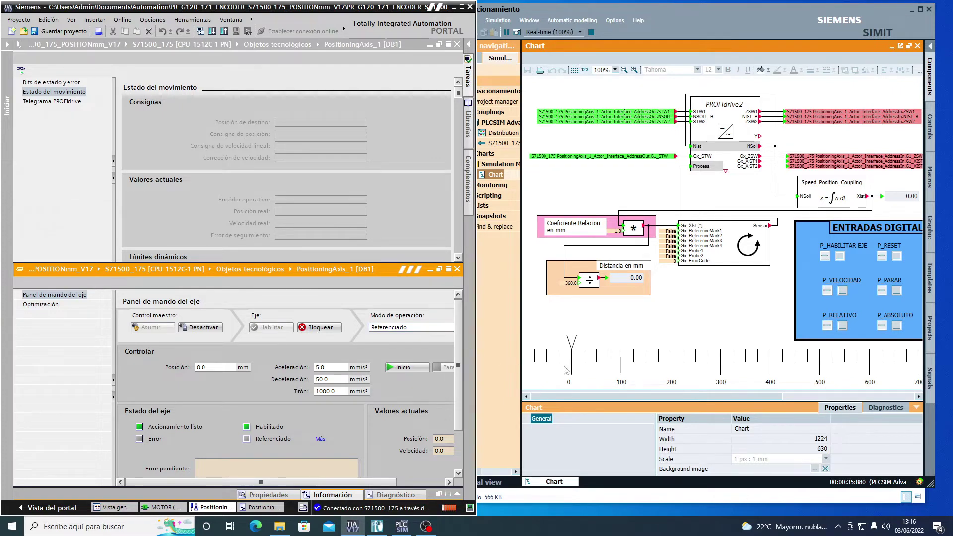
click(431, 326)
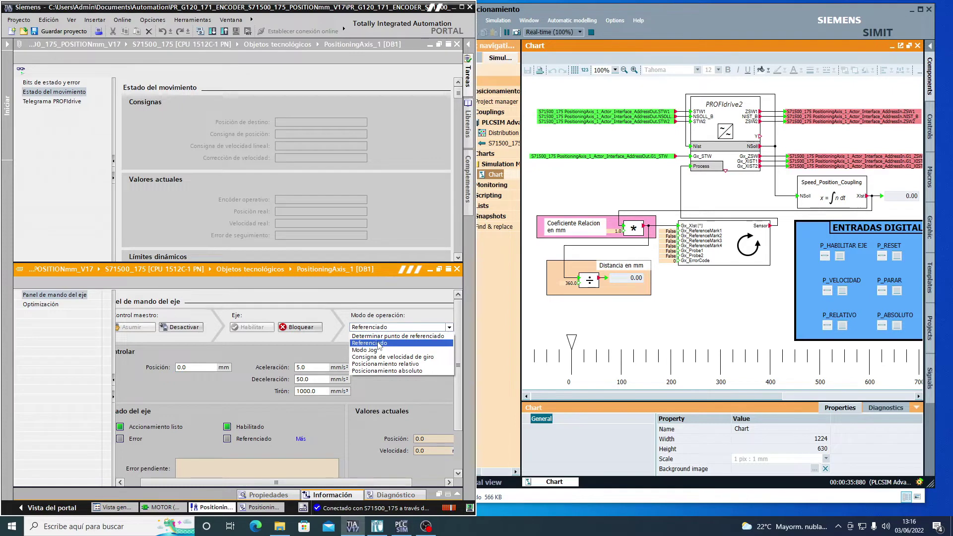
click(379, 344)
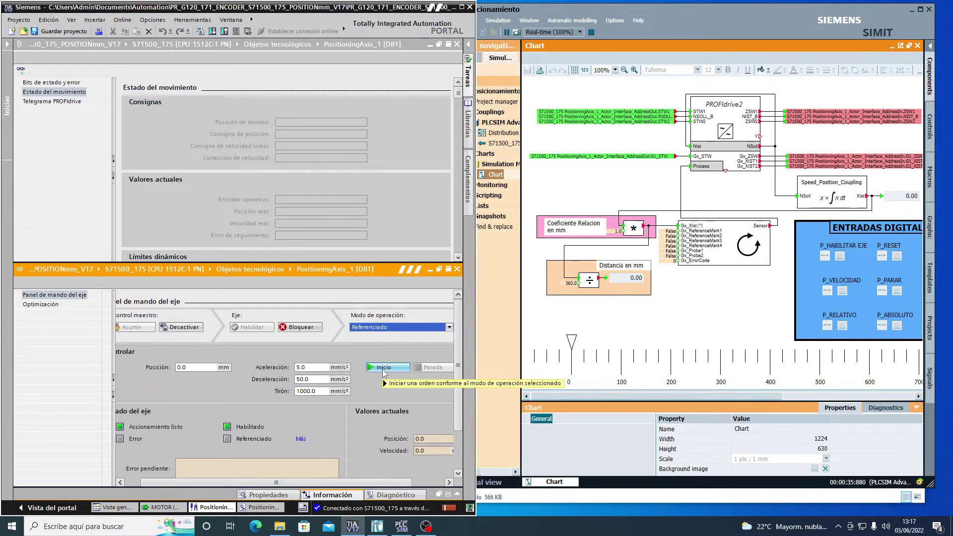
click(383, 370)
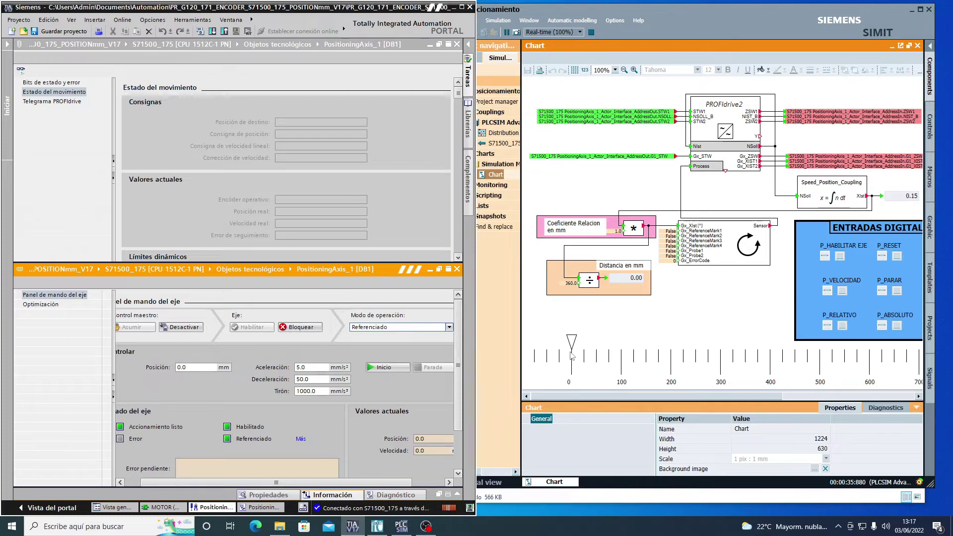
Run the Referenciado order again while viewing the reference sensor logic and the axis pointer in the SIMIT chart
drag(576, 396, 759, 399)
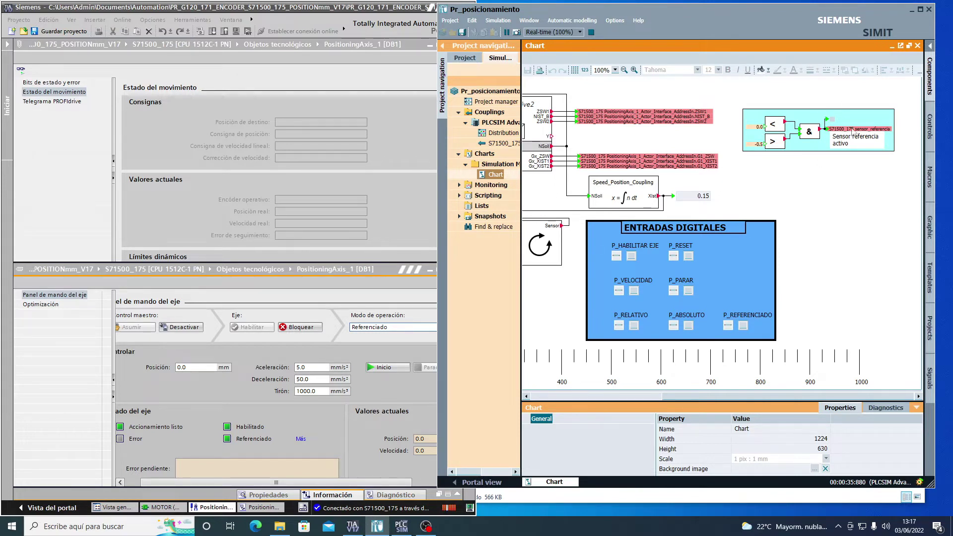
click(389, 370)
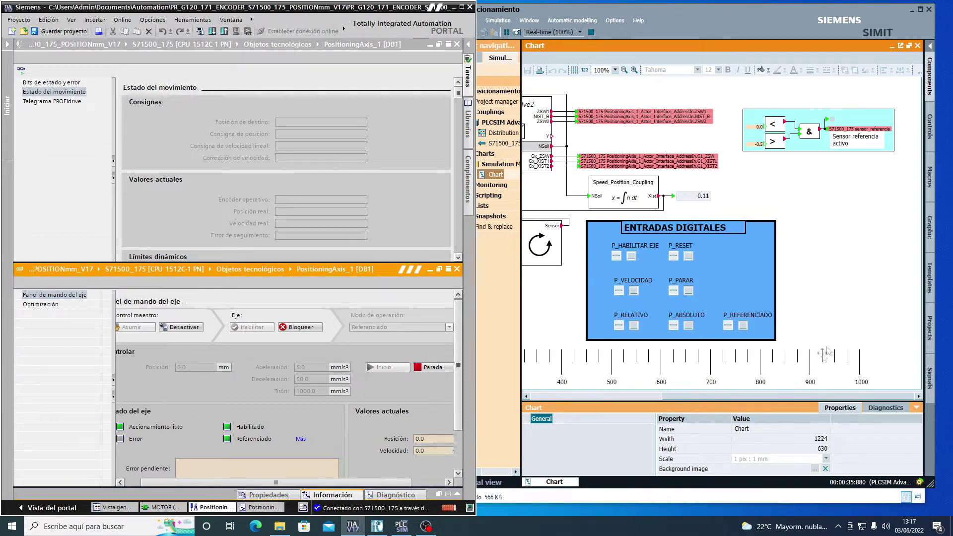
click(800, 400)
drag(800, 400, 668, 400)
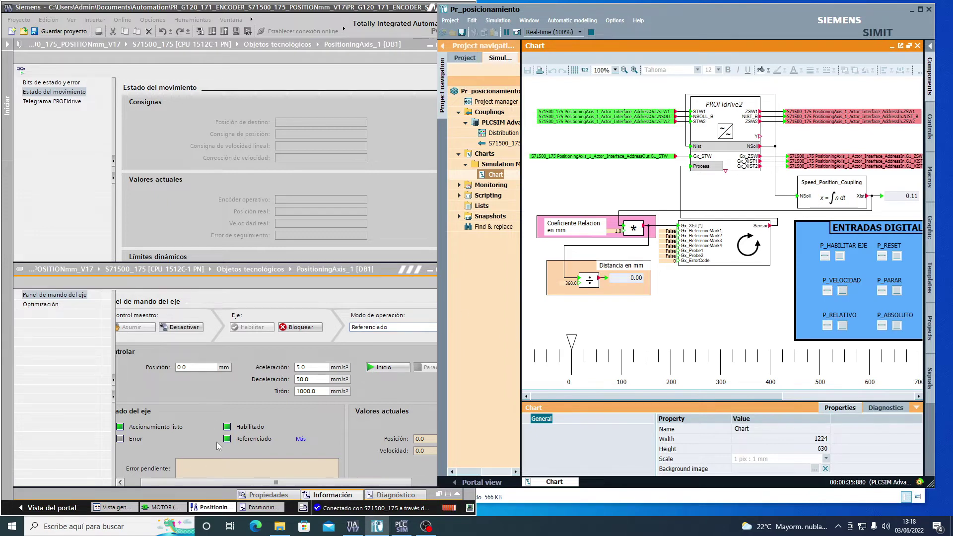
Set the operating mode to Consigna de velocidad de giro with a linear velocity of 25 mm/s and start the axis forward
click(387, 327)
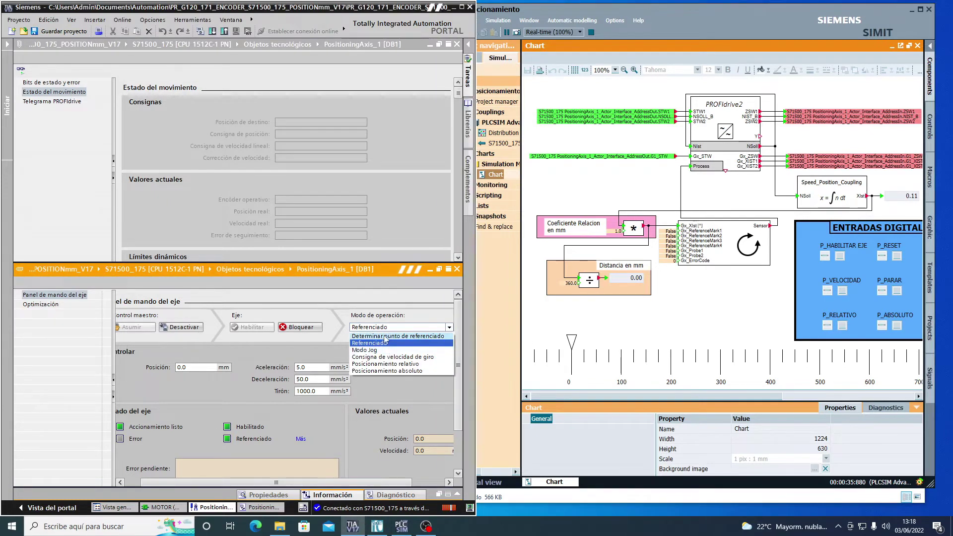
click(369, 358)
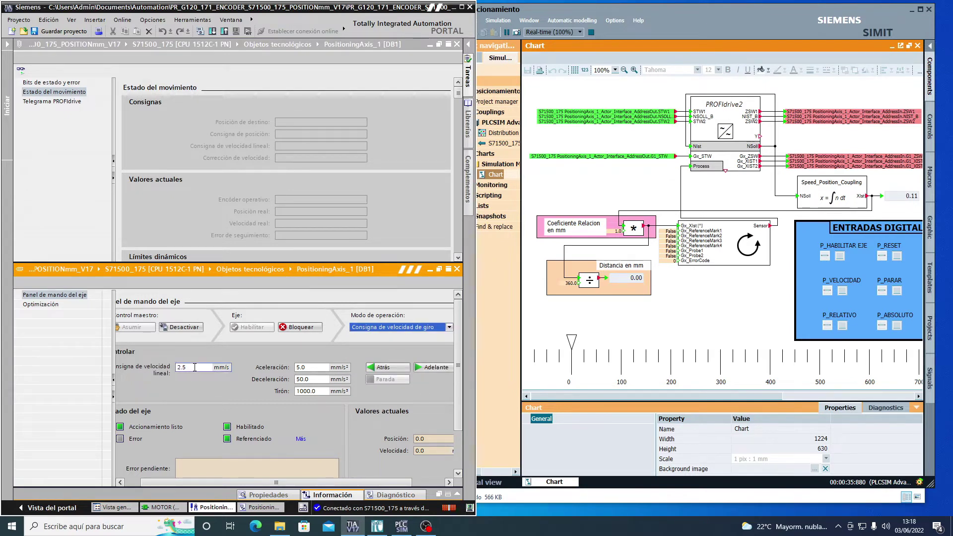
click(189, 367)
text(2)
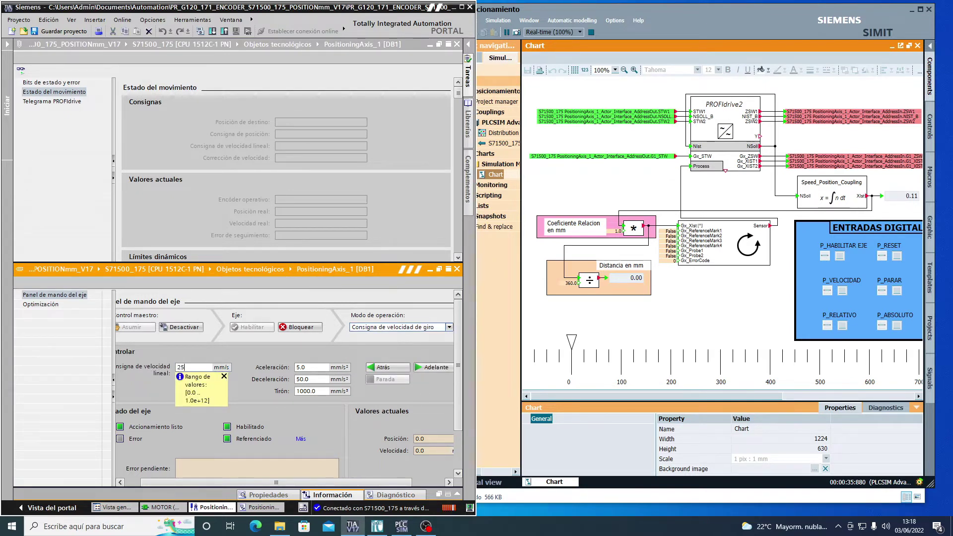
key(Return)
click(431, 369)
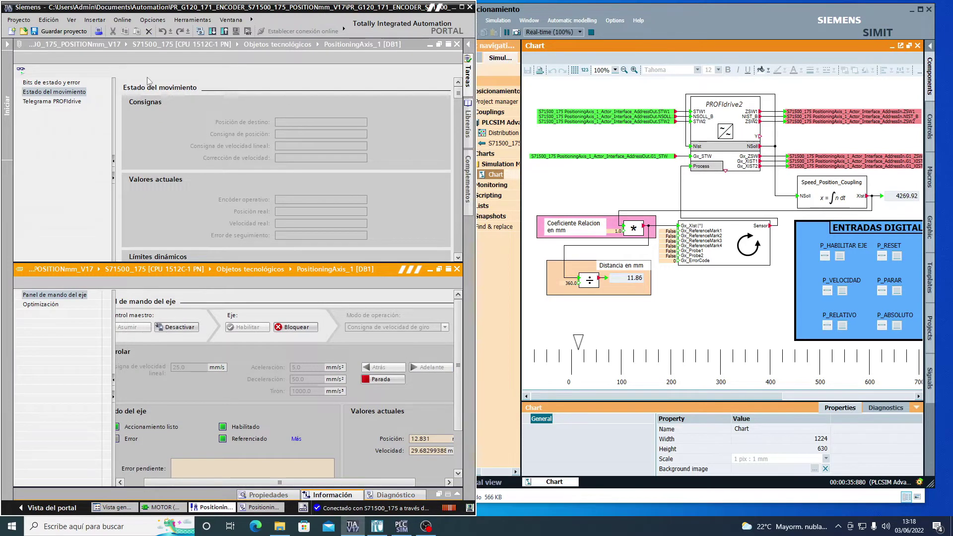
Activate online monitoring of the axis motion status and stop the axis movement
click(20, 69)
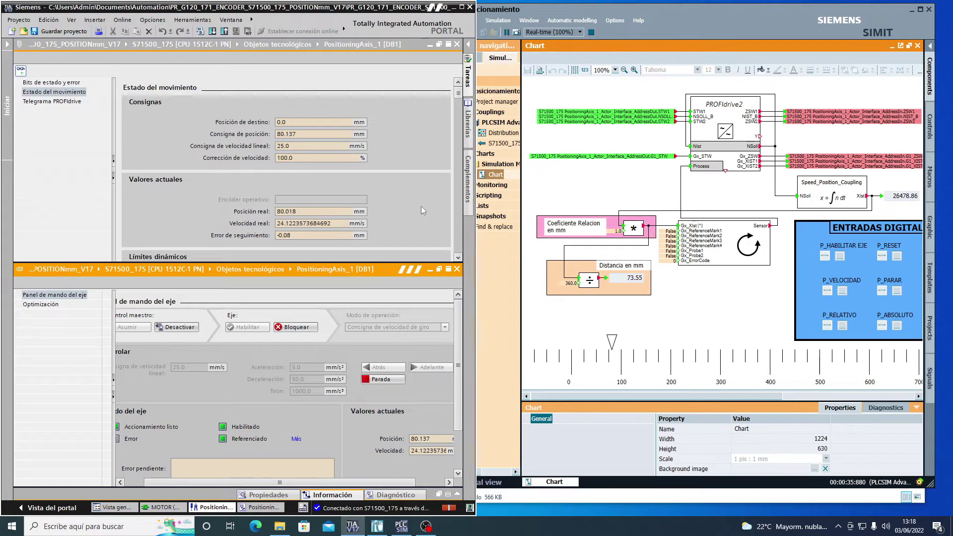
click(373, 379)
Display the PROFIdrive telegram diagnostics and start the axis forward again at 25 mm/s
click(50, 101)
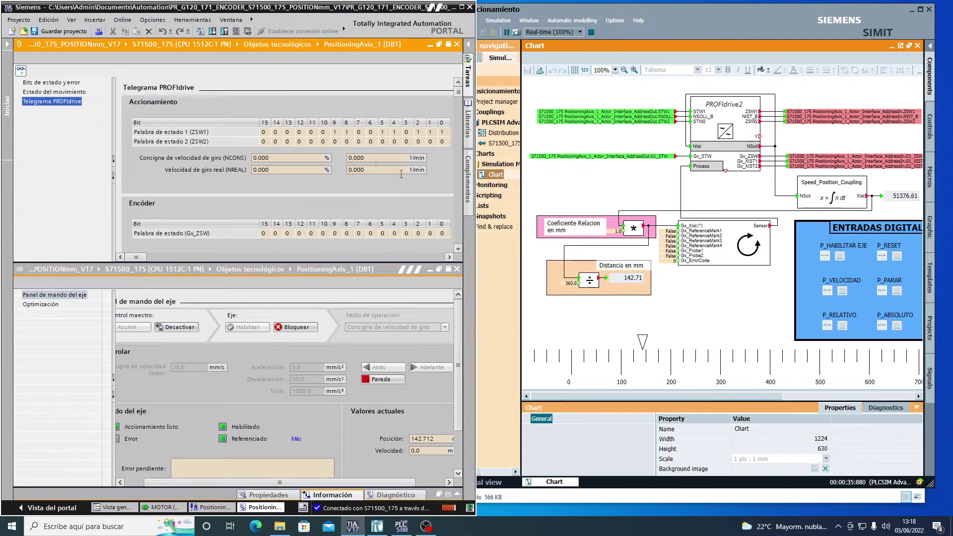
click(427, 368)
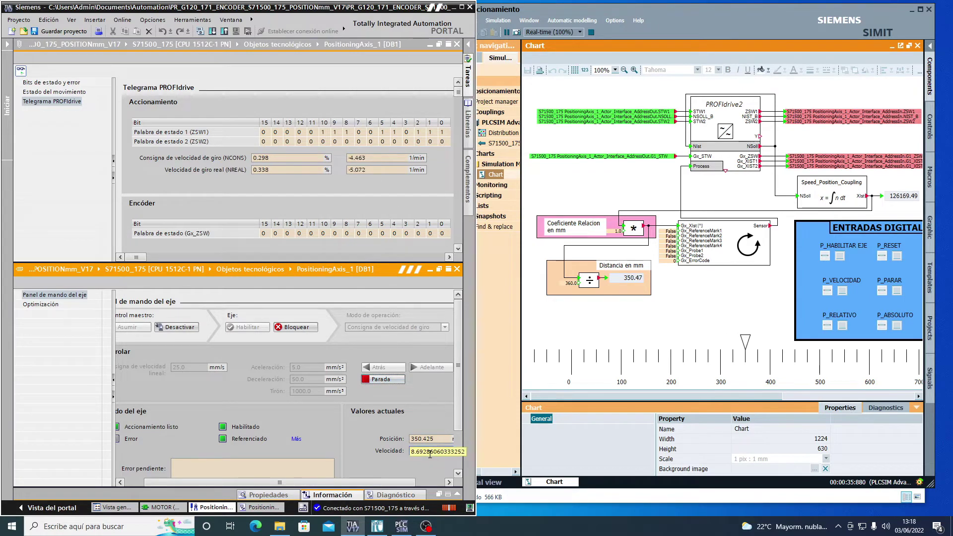
Run the axis backward at 25 mm/s in Consigna de velocidad de giro mode and stop it
click(379, 372)
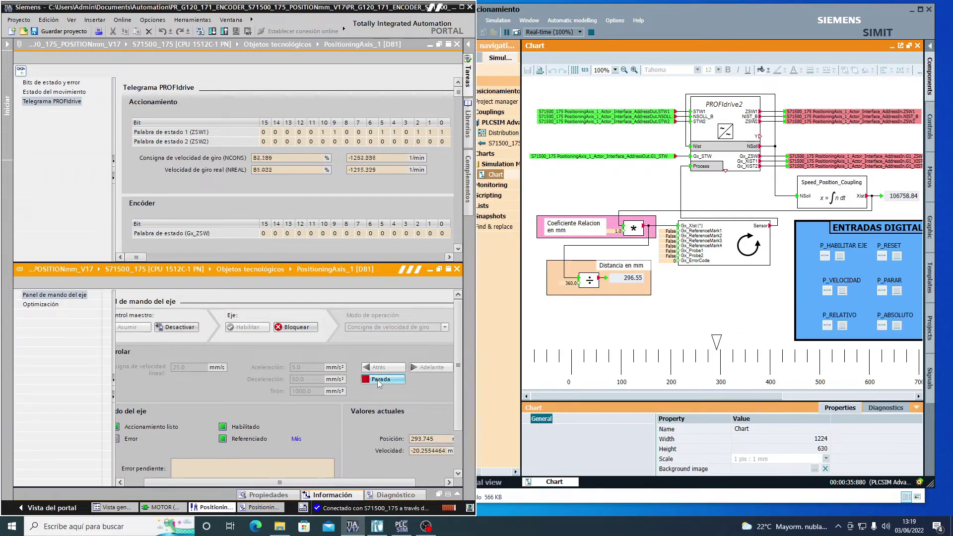
click(377, 379)
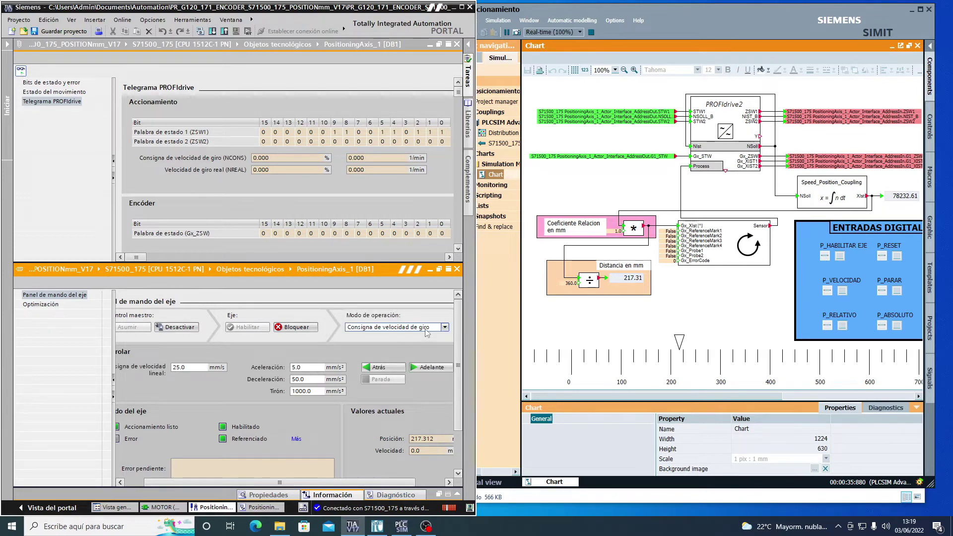
Switch to Posicionamiento absoluto with a position of 200 mm, display the motion status diagnostics and start the movement
click(425, 329)
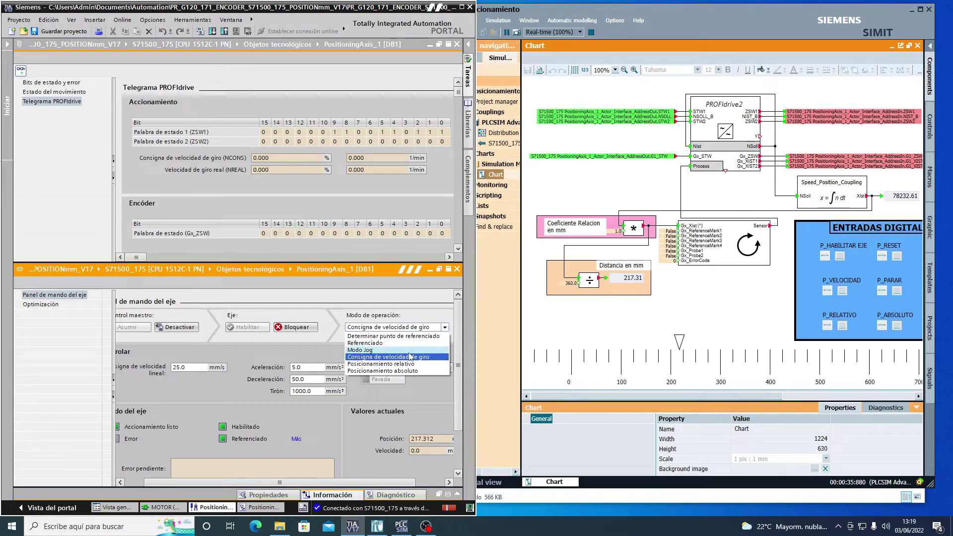
click(402, 370)
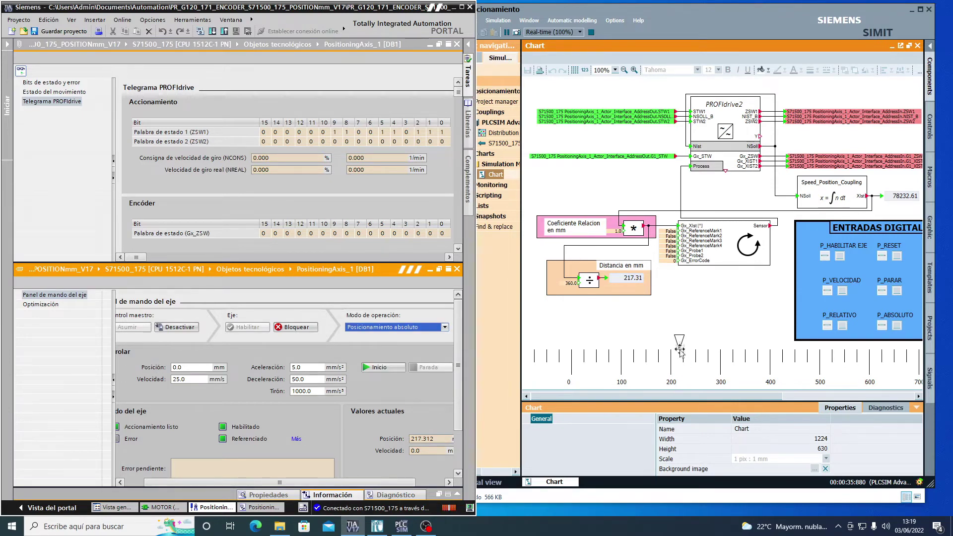
click(181, 367)
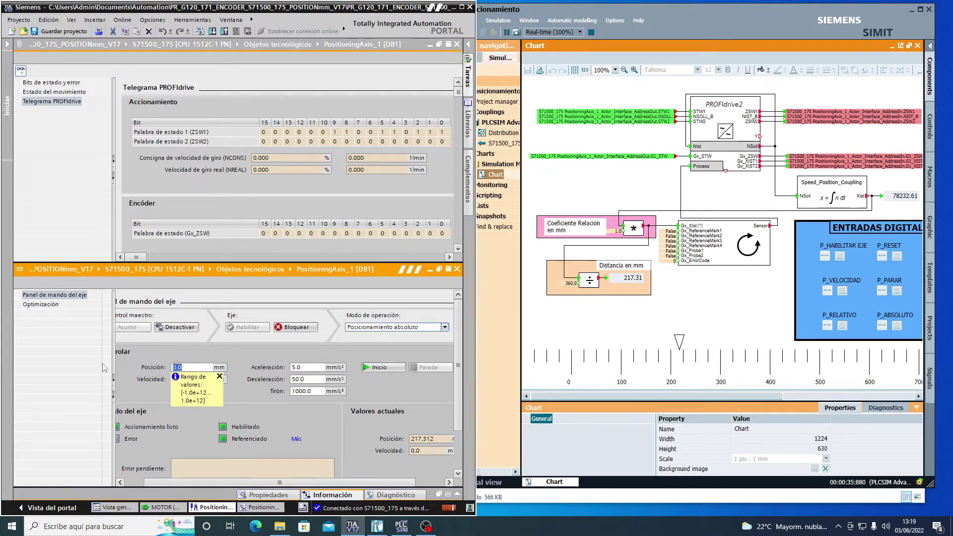
text(20)
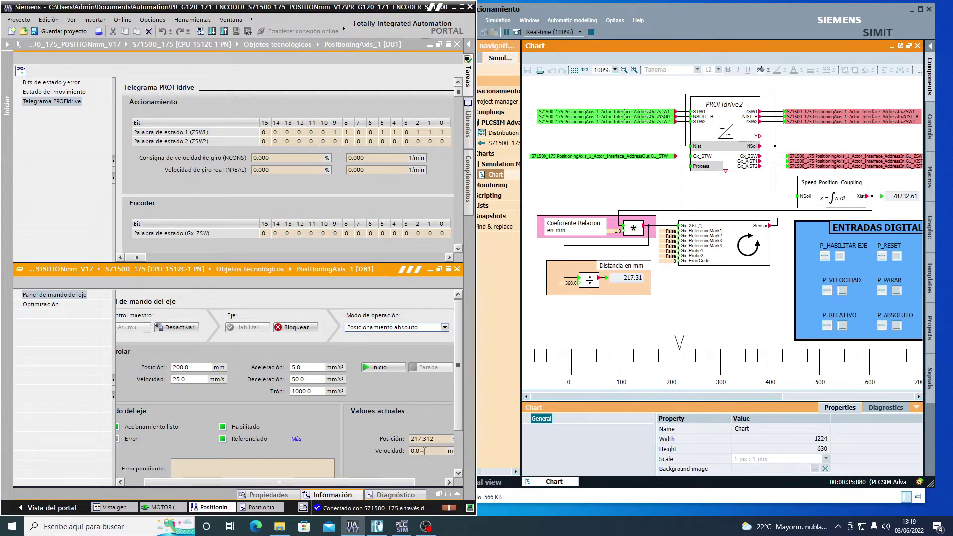
click(54, 92)
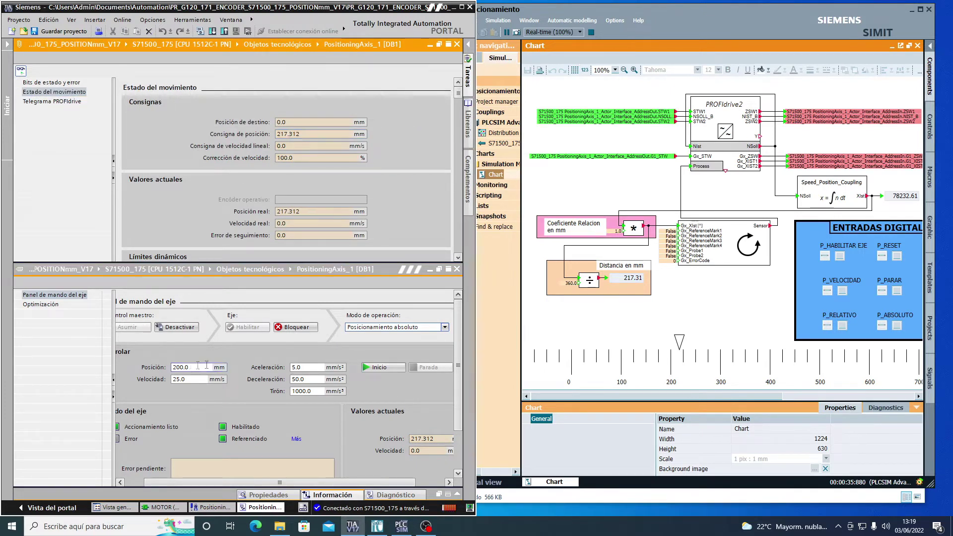
click(398, 370)
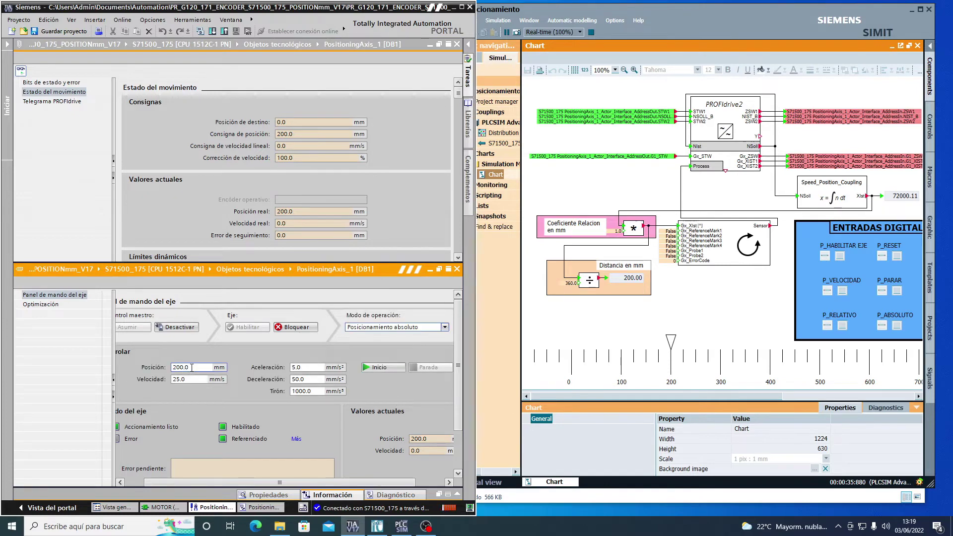
Set the absolute target position to 100 mm and start the axis movement
drag(191, 367, 148, 366)
text(100)
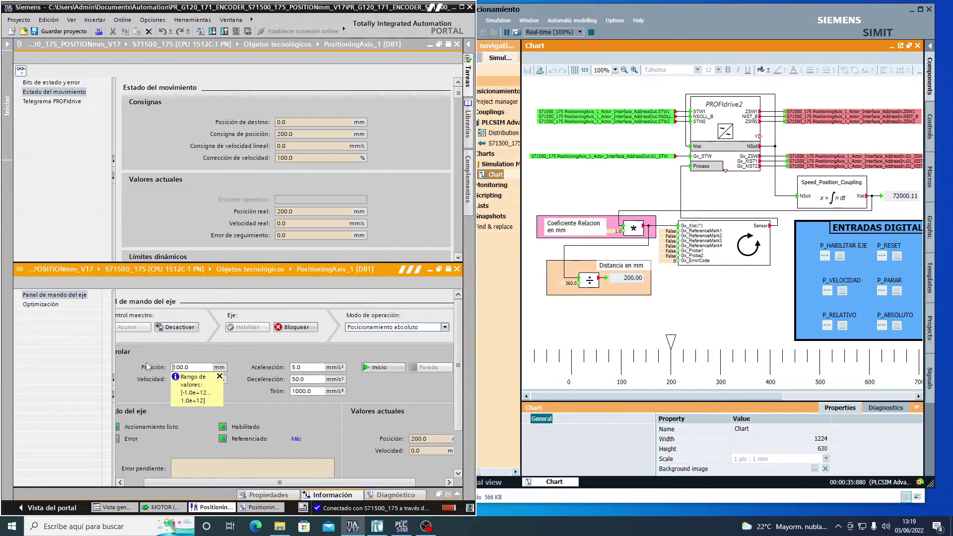
click(391, 368)
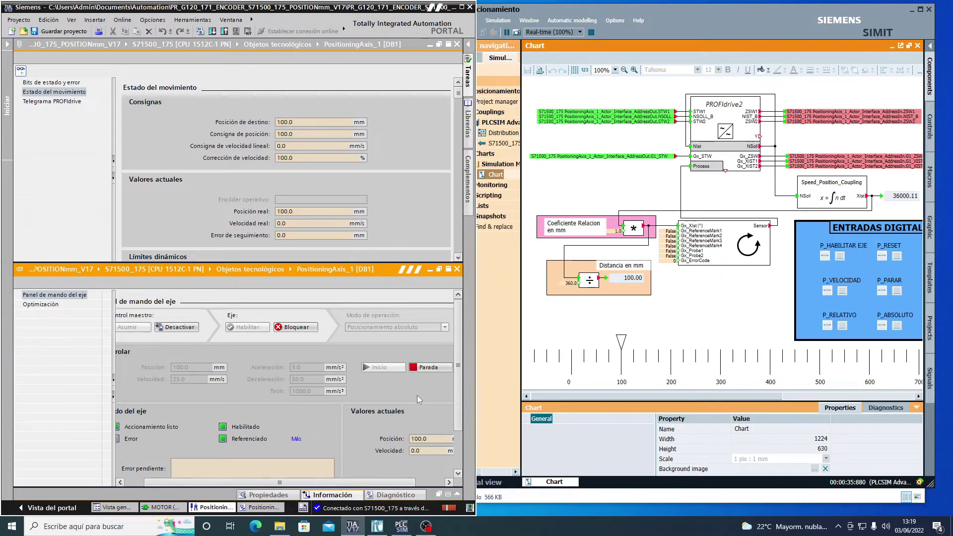
Switch to Posicionamiento relativo with a travel of 50 mm and a deceleration of 5 mm/s², and start the axis forward
click(371, 326)
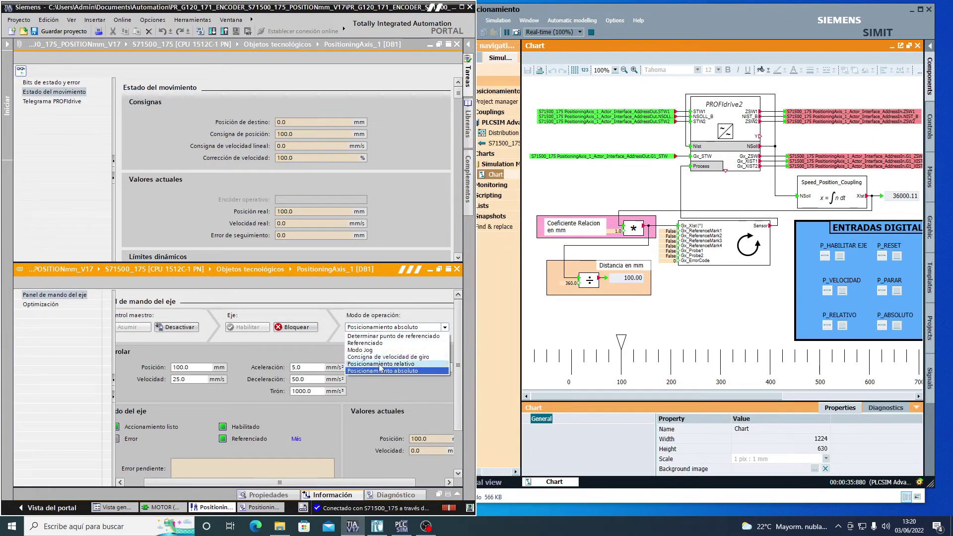
click(380, 364)
click(181, 368)
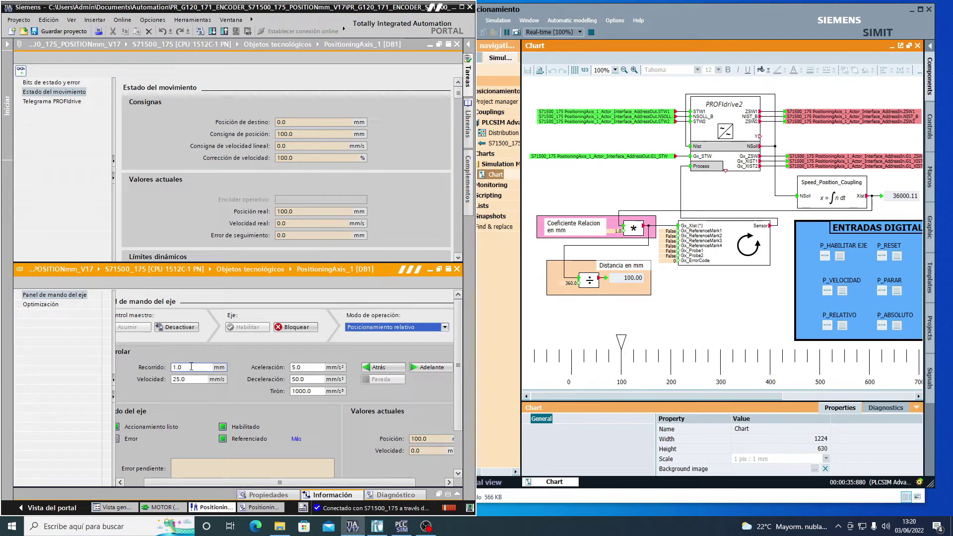
text(50.0)
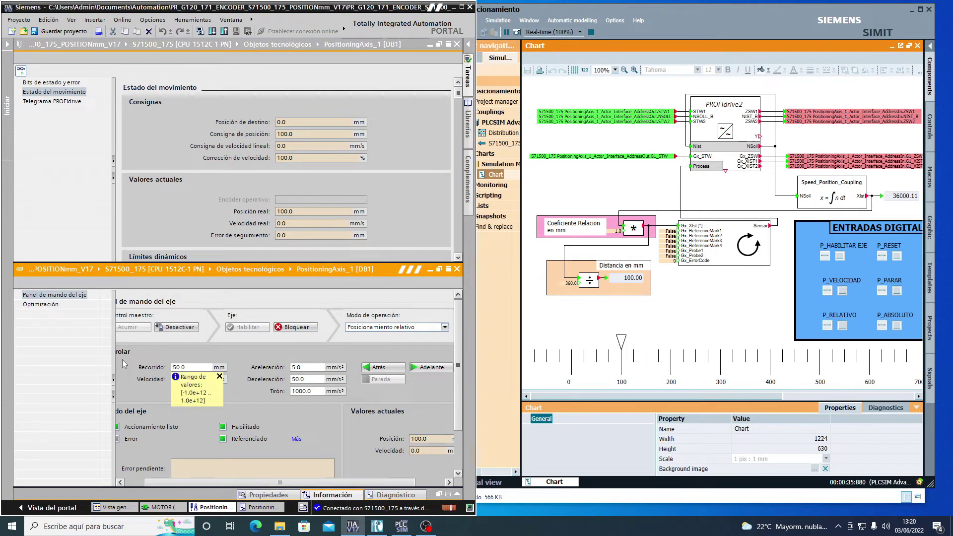
click(307, 378)
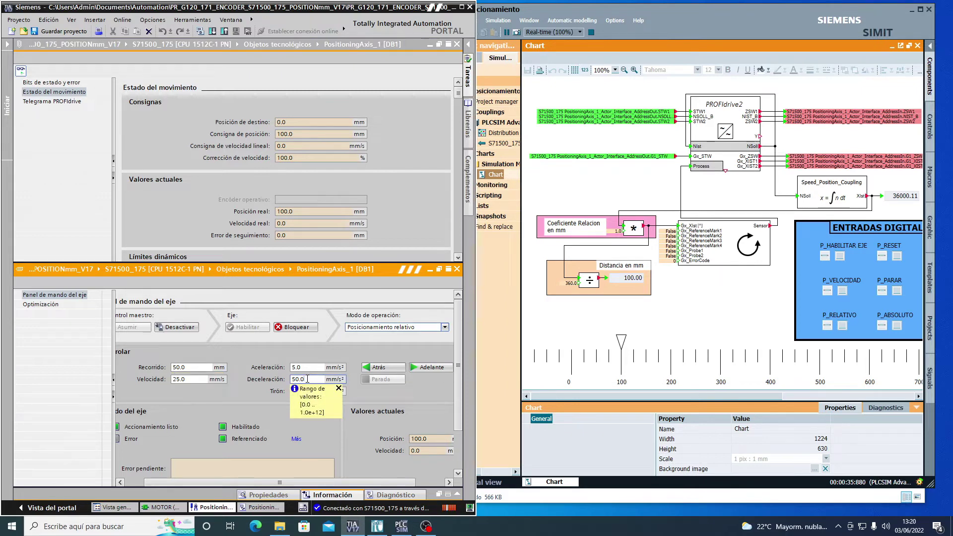
text(5.0)
click(428, 368)
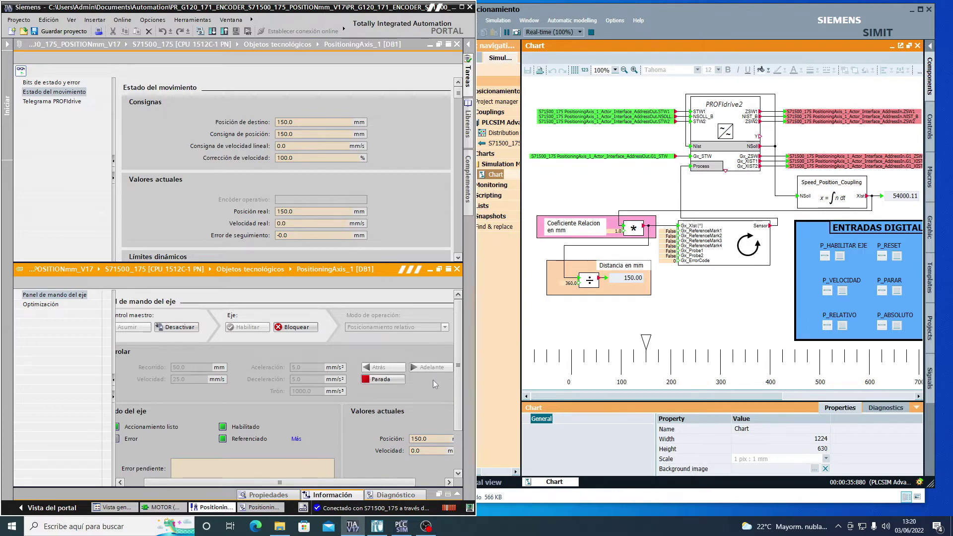
Stop the active relative positioning order and run the 50 mm forward movement again
click(392, 379)
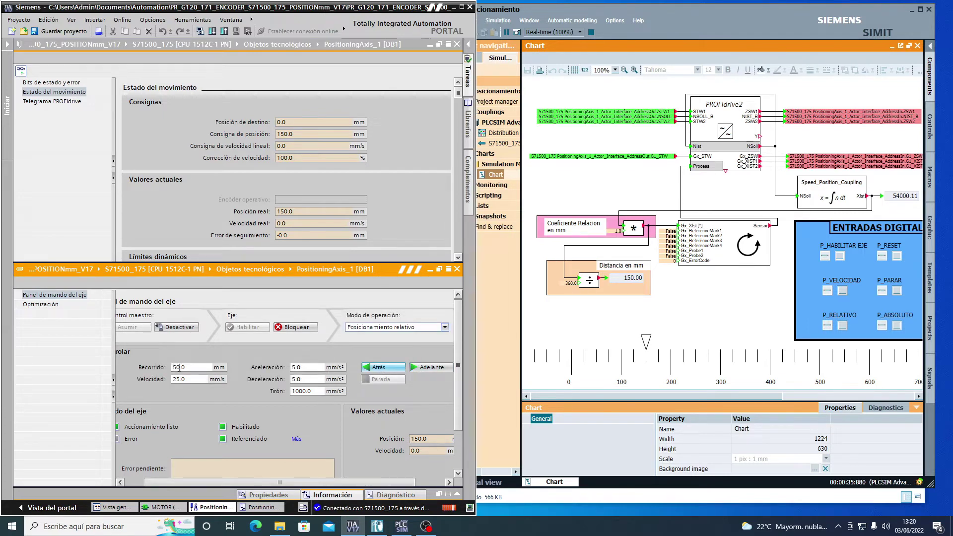
click(430, 367)
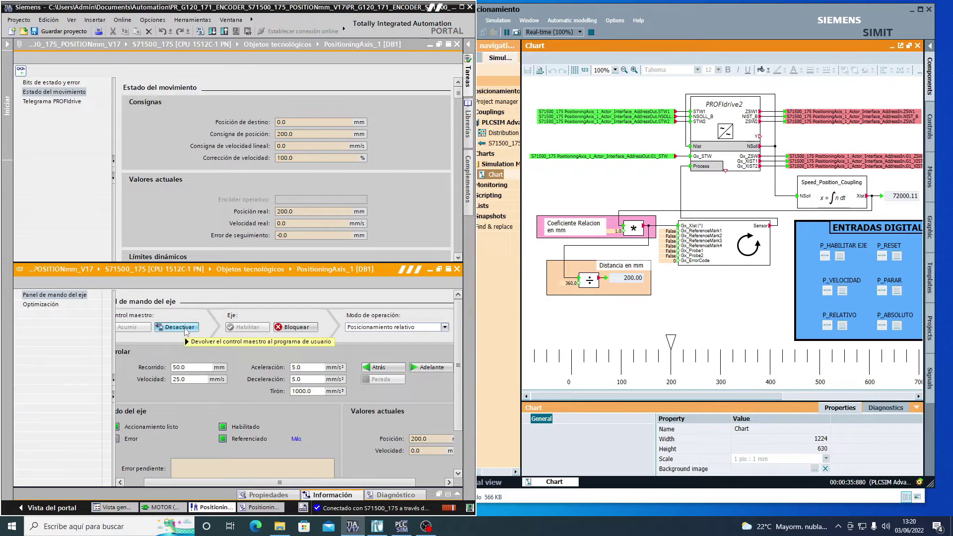
Disable the axis, return master control to the user program and close the axis control panel
click(296, 326)
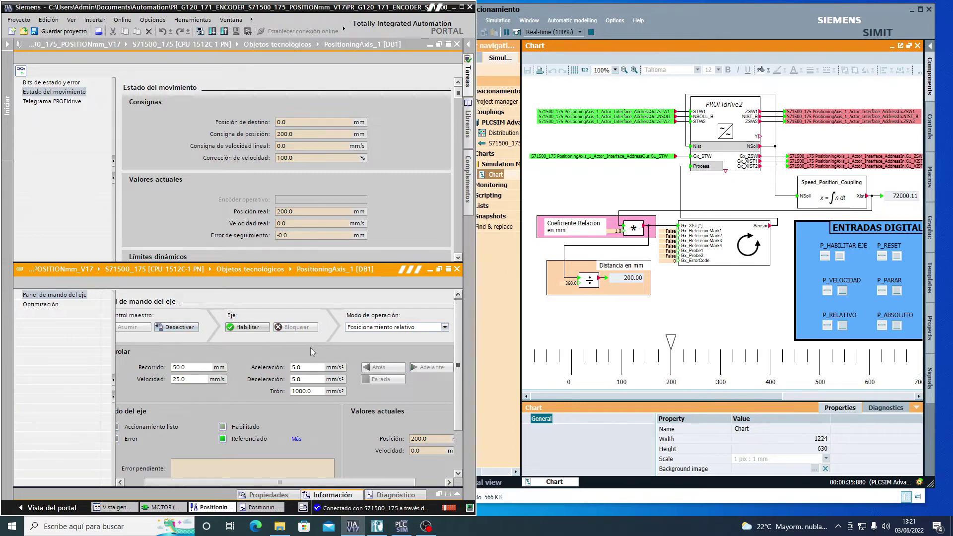
click(184, 331)
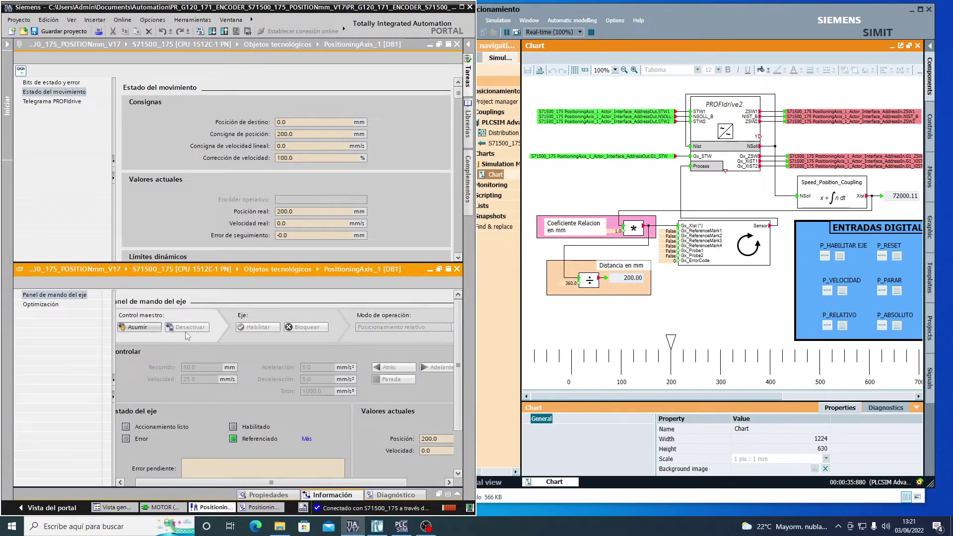
click(457, 269)
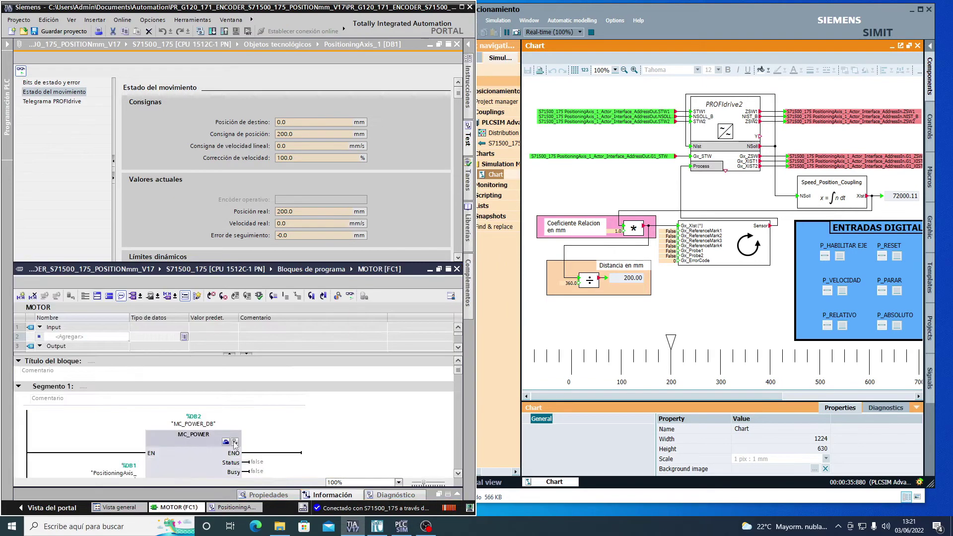
Collapse the MOTOR block interface to view the MC_POWER call and its P_HABILITAR EJE contact alongside SIMIT's ENTRADAS DIGITALES panel
click(229, 354)
scroll(284, 379, down, 3)
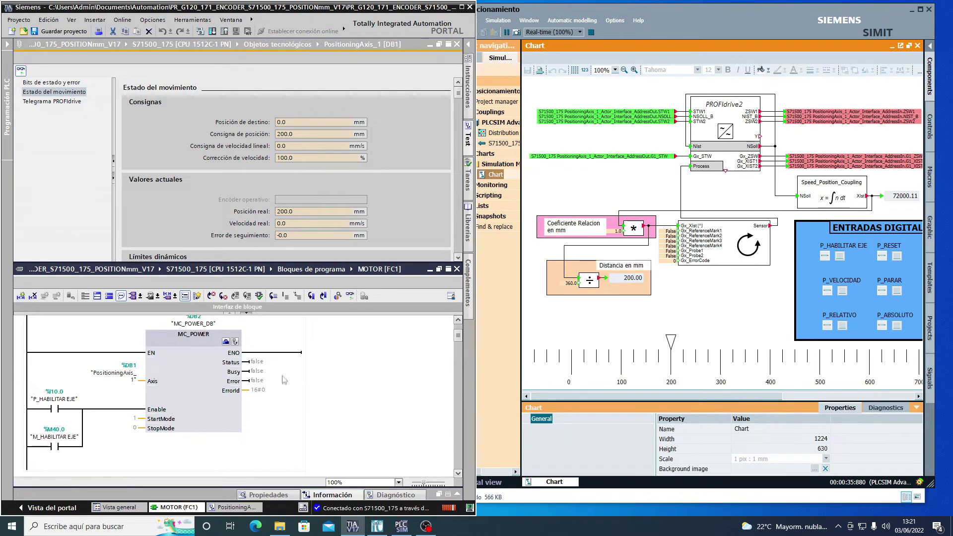
click(184, 409)
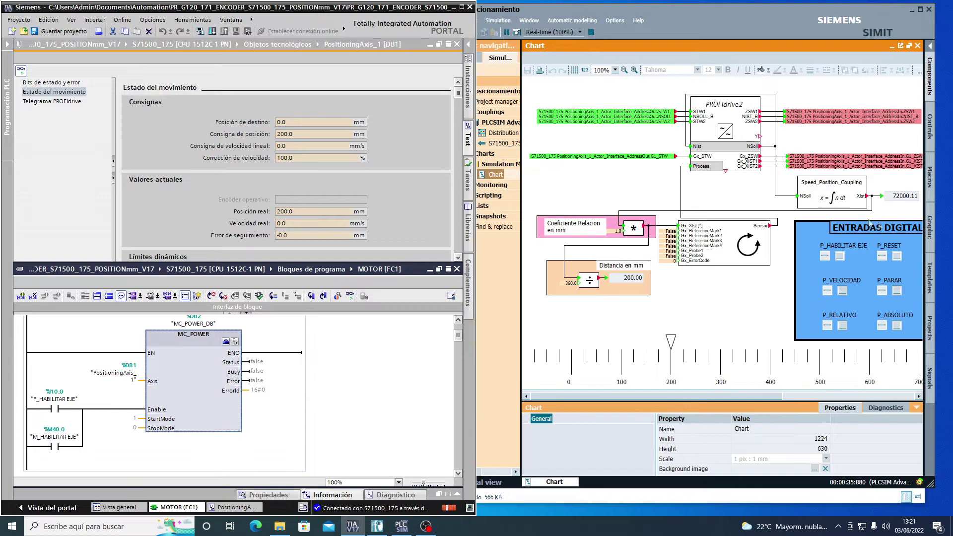
drag(715, 399, 741, 400)
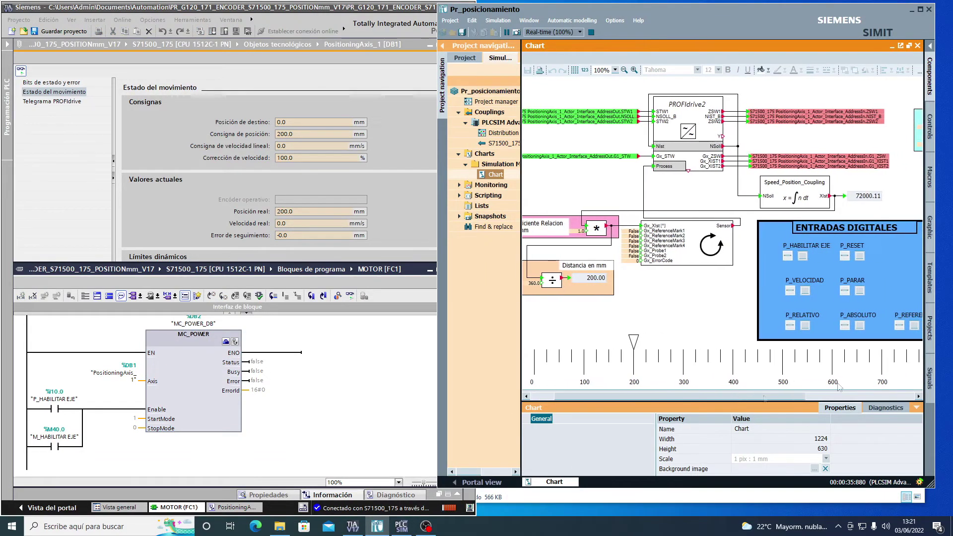
click(185, 387)
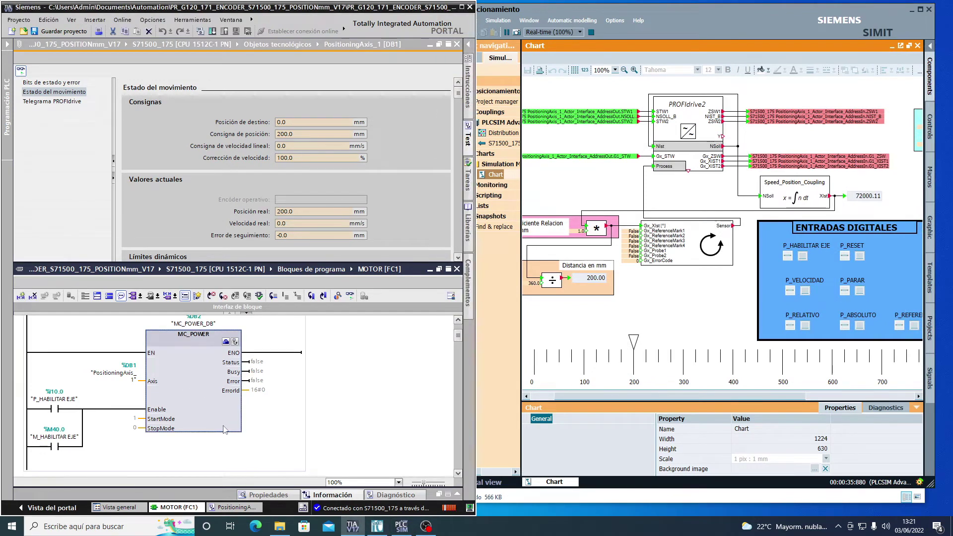
click(66, 413)
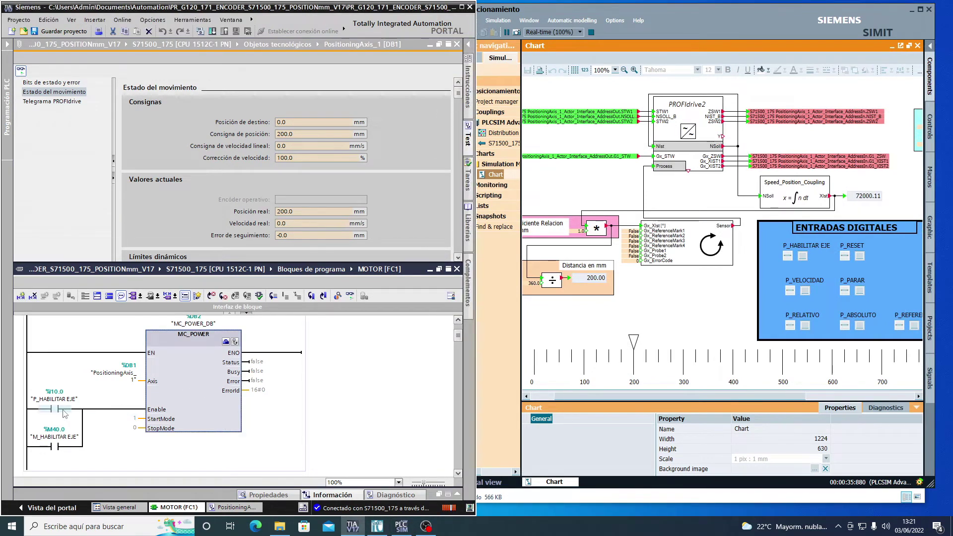
Activate online monitoring of the MOTOR block and switch on P_HABILITAR EJE in SIMIT to enable the axis through MC_POWER
click(350, 296)
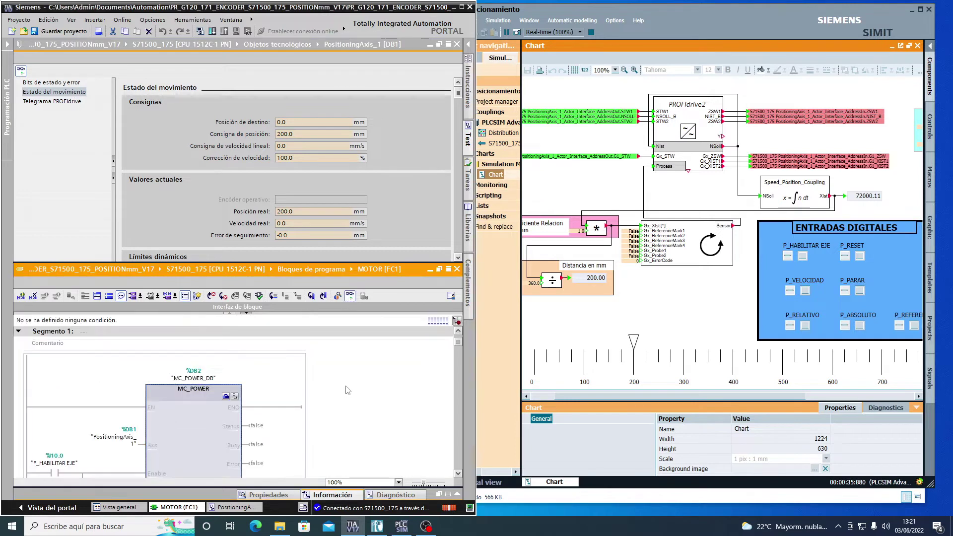
scroll(358, 412, down, 3)
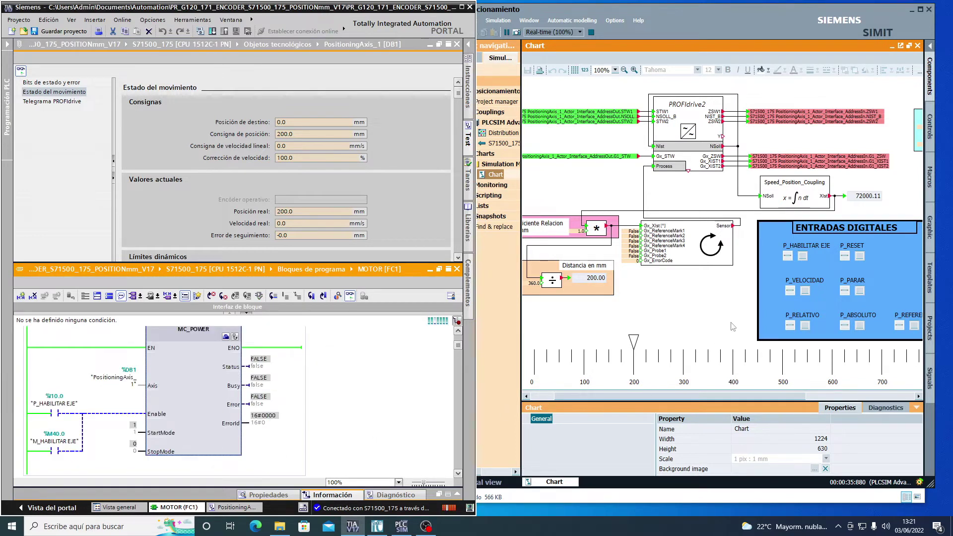
click(803, 256)
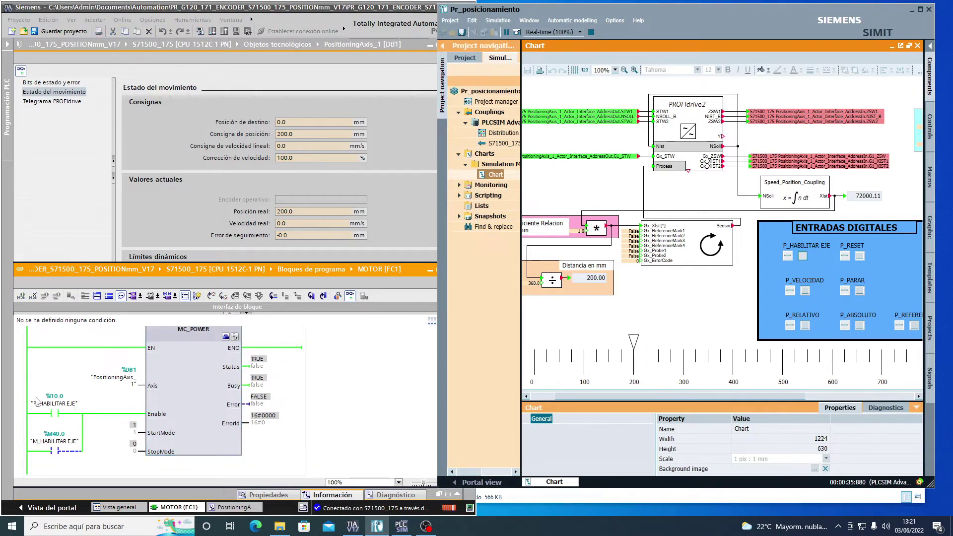
Enlarge the program editor and examine the MC_HOME call with its P_REFERENCIADO contact and MODE_HOME input
click(286, 452)
scroll(284, 451, down, 10)
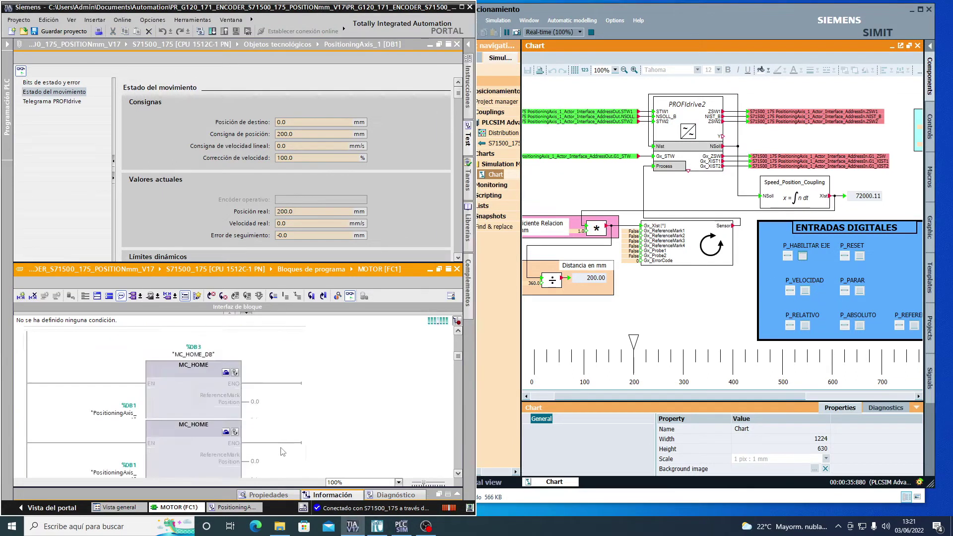
drag(293, 311, 309, 228)
click(210, 361)
scroll(210, 361, up, 2)
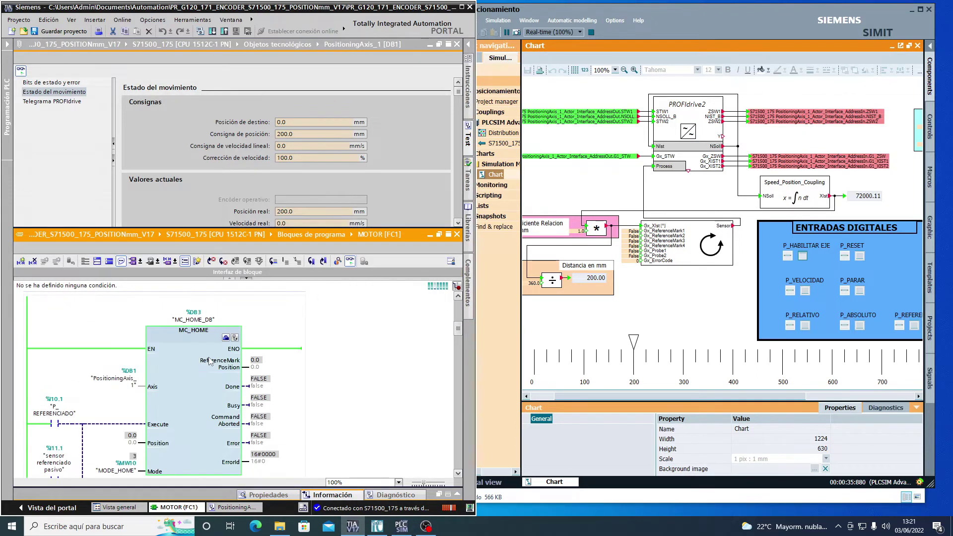
scroll(152, 401, down, 2)
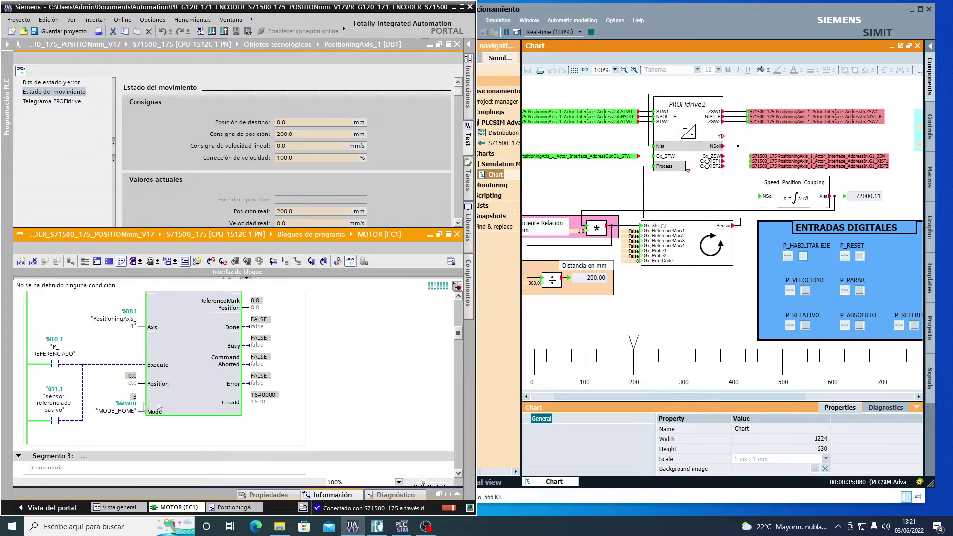
scroll(178, 394, up, 2)
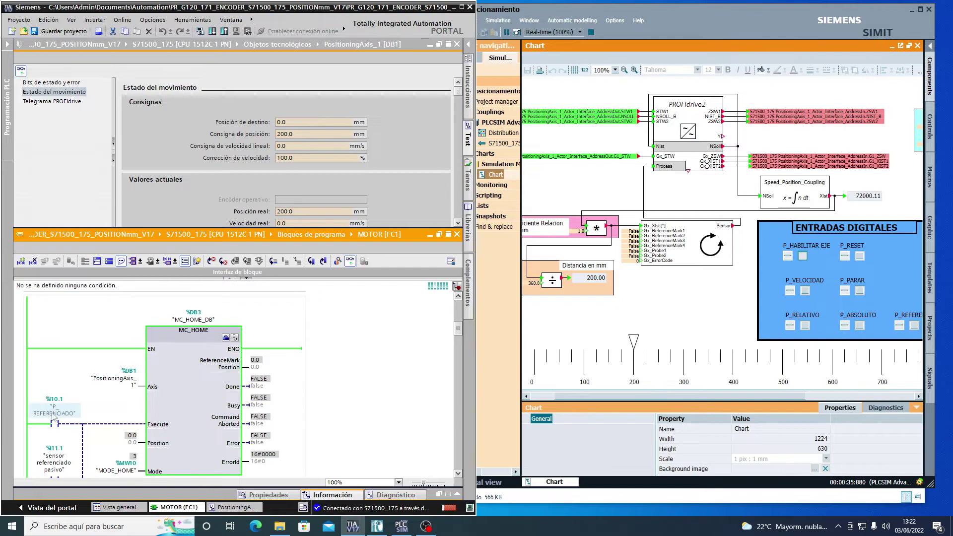
Switch on P_REFERENCIADO in SIMIT to home the axis, widening the SIMIT window to show the reference sensor logic, and return to the monitored MC_HOME block
click(915, 326)
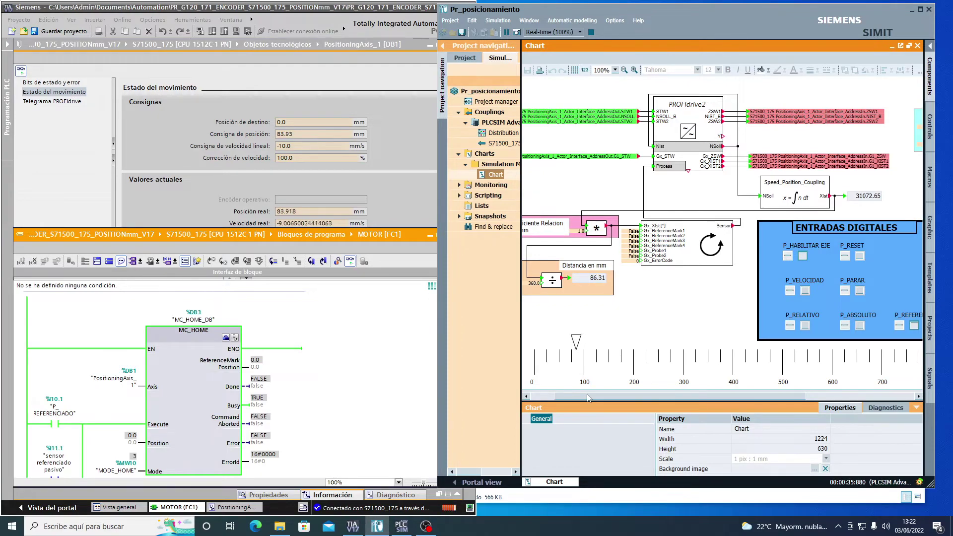
drag(437, 329, 299, 330)
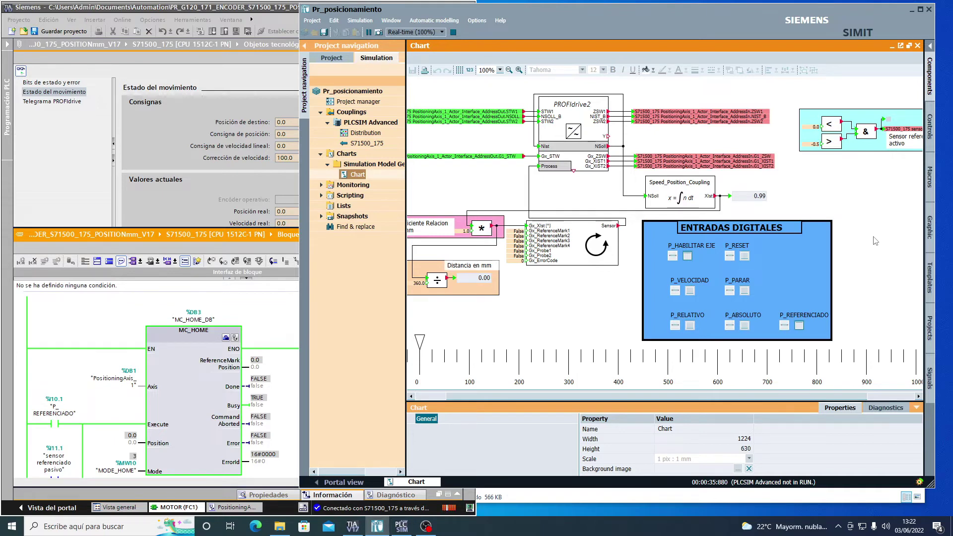
click(215, 377)
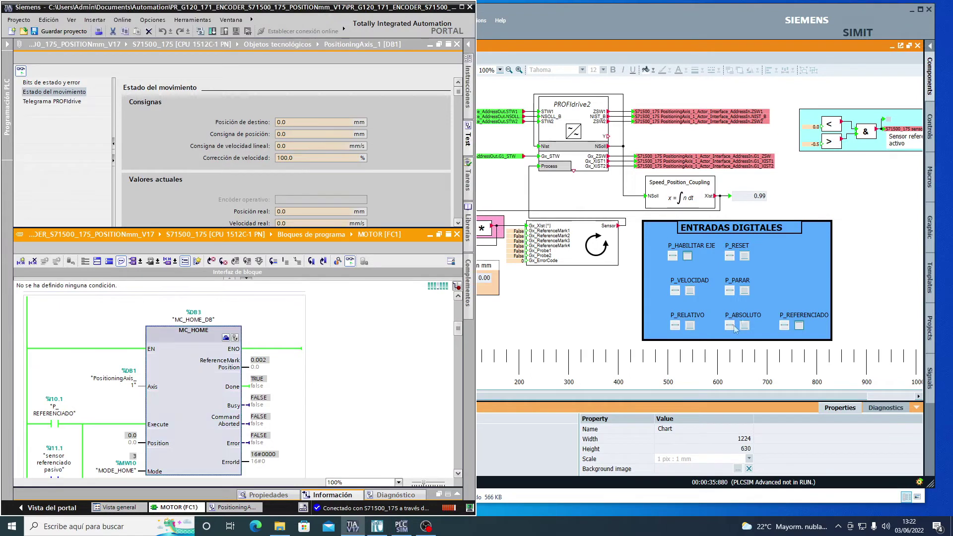
Switch off P_REFERENCIADO in SIMIT and display the monitored MC_MOVEABSOLUTE call in the MOTOR block
click(797, 325)
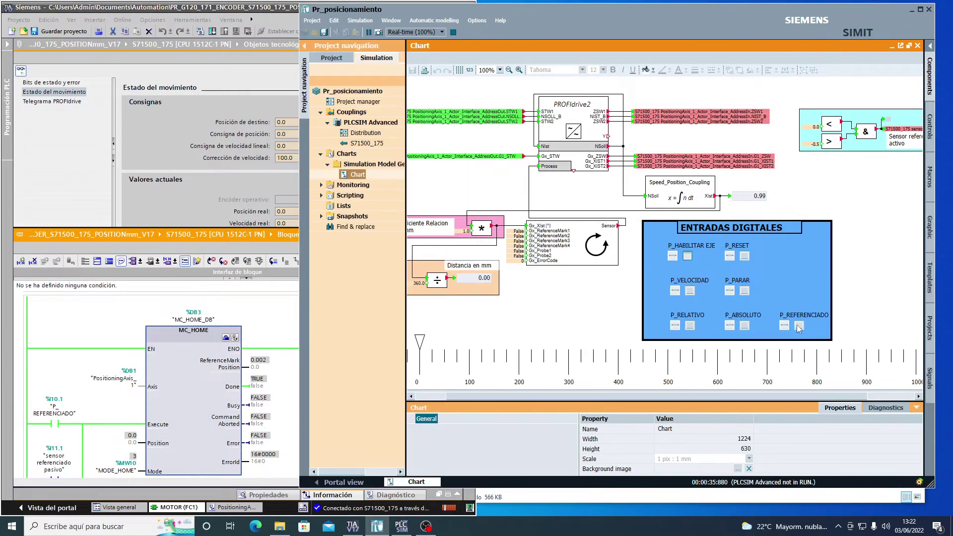
click(224, 394)
scroll(225, 394, down, 10)
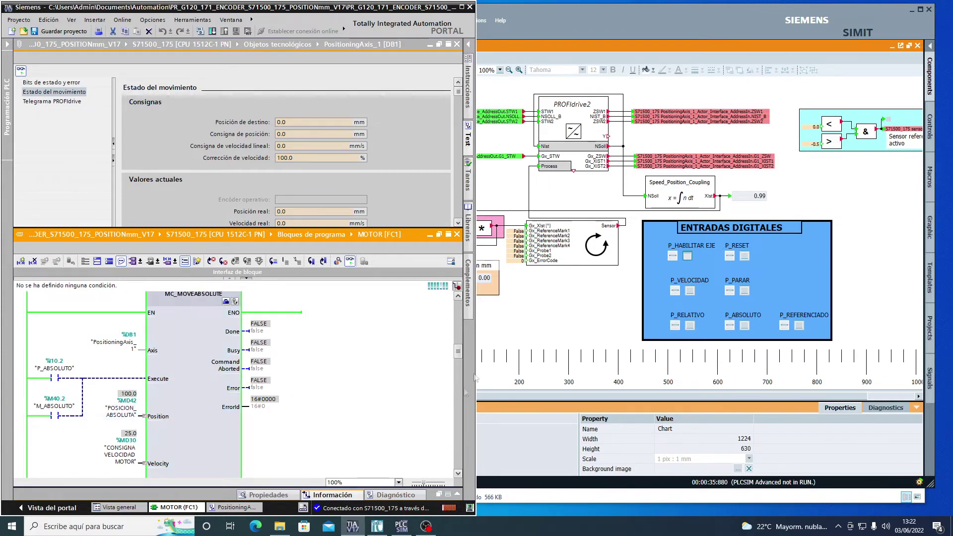
Review the MC_MOVEABSOLUTE inputs and run the absolute move to 100 mm by switching P_ABSOLUTO on and back off in SIMIT
click(119, 412)
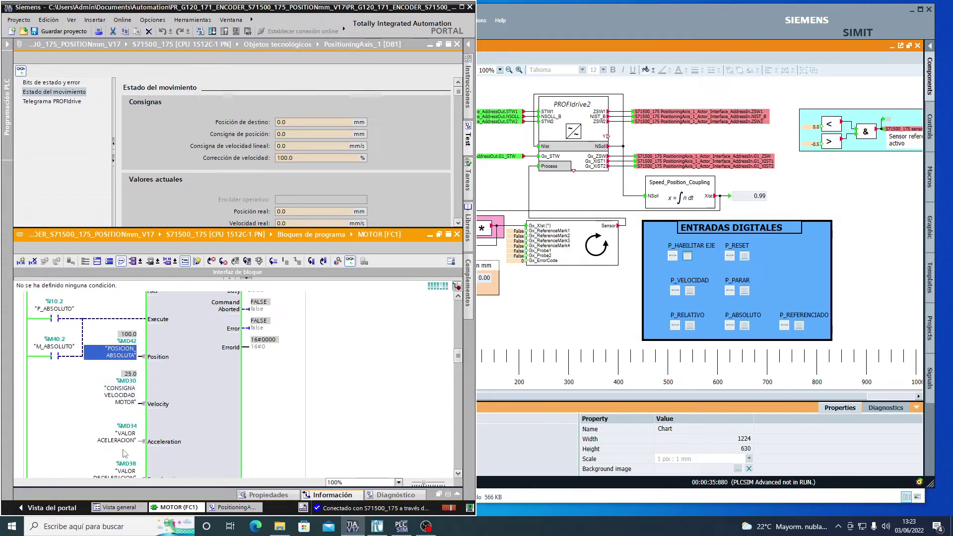
scroll(124, 453, down, 3)
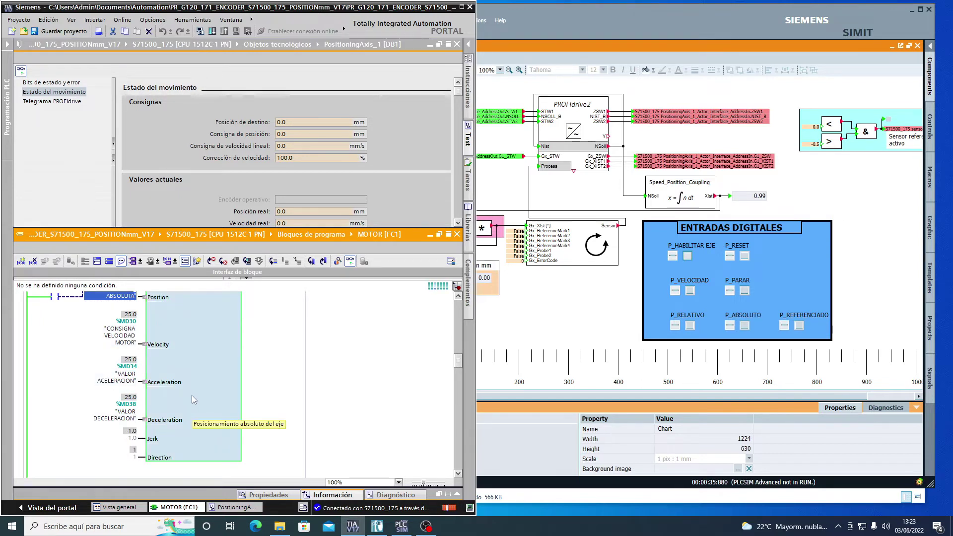
scroll(192, 395, up, 2)
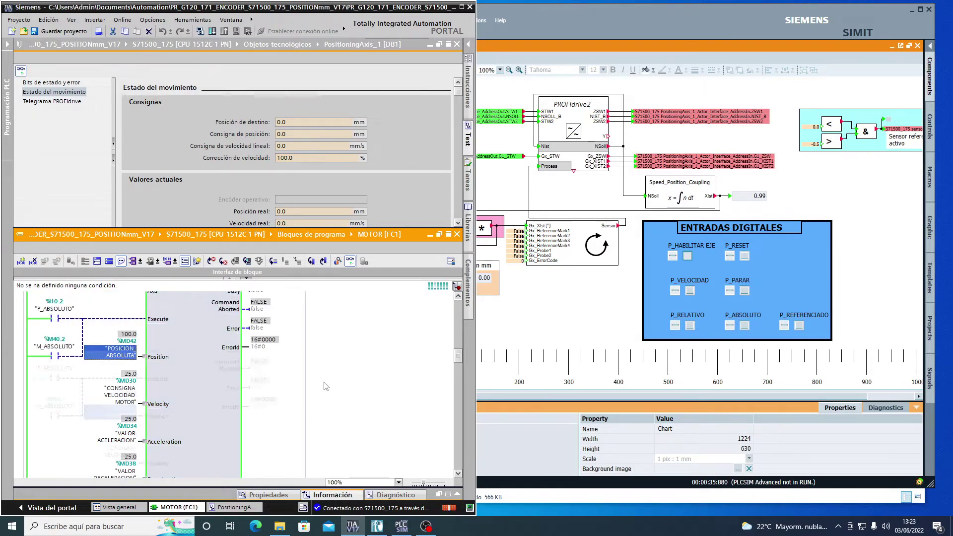
scroll(268, 313, up, 2)
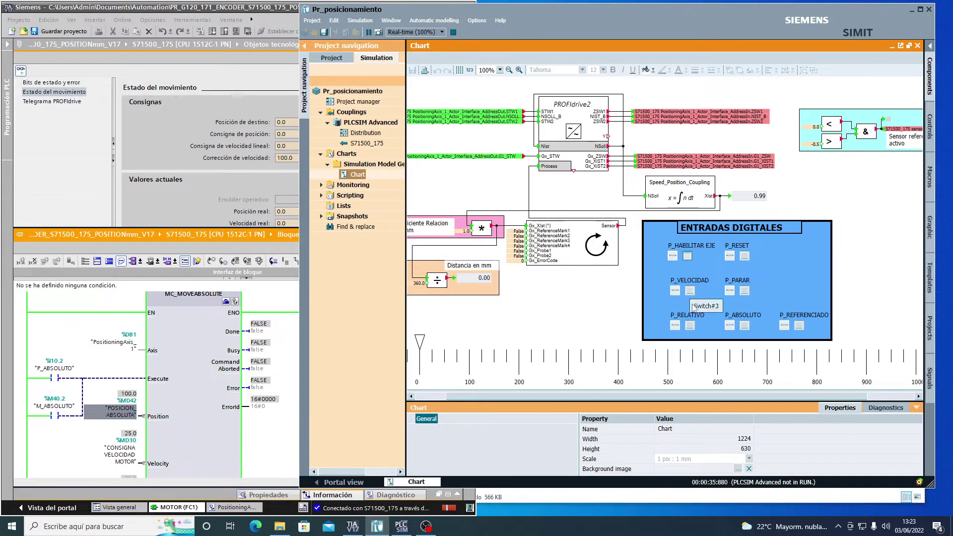
click(745, 325)
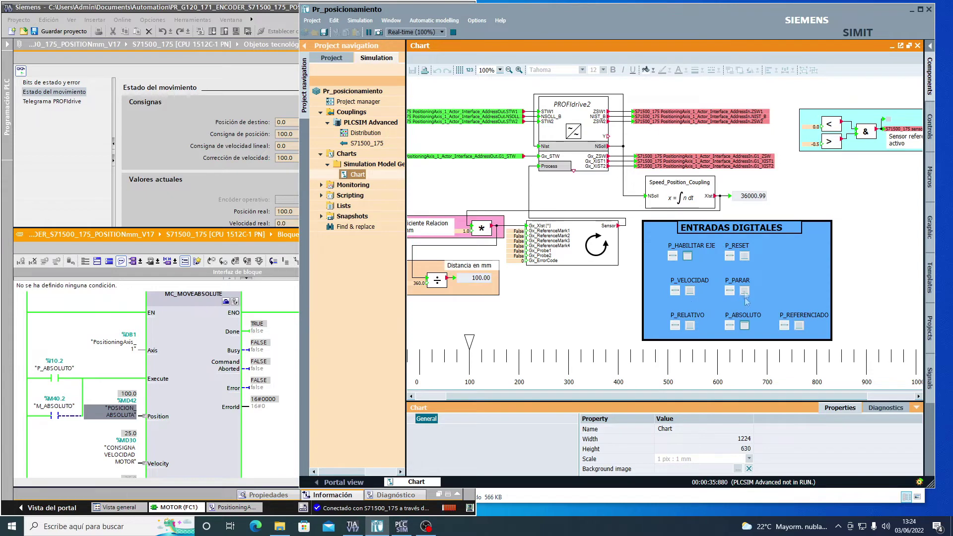
click(746, 328)
Force the POSICION_ABSOLUTA operand of MC_MOVEABSOLUTE to 50
click(121, 414)
right_click(121, 413)
mouse_move(258, 231)
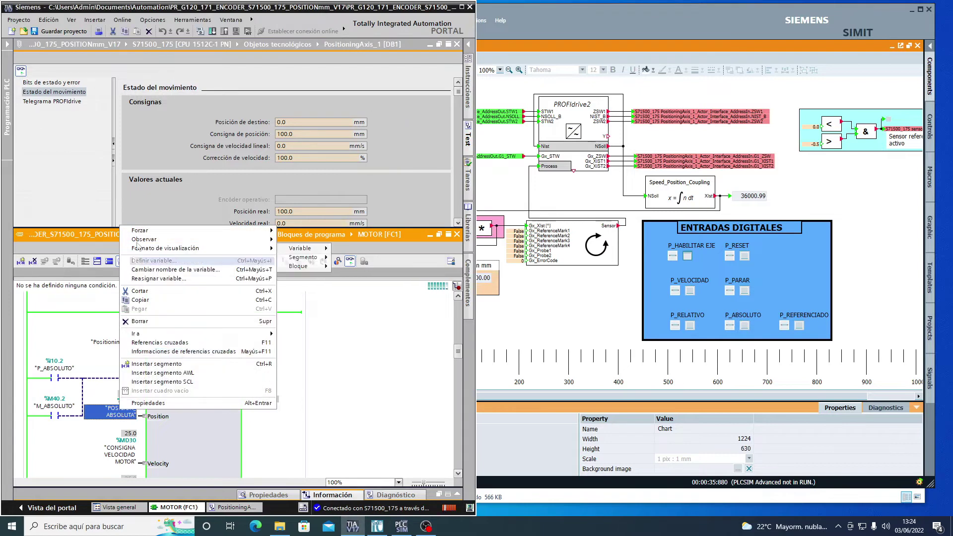
click(319, 248)
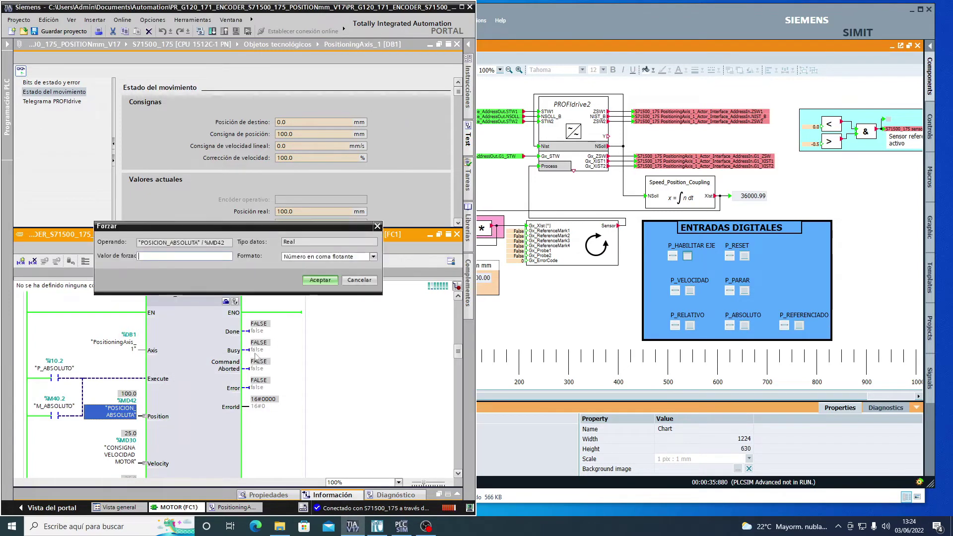
text(50)
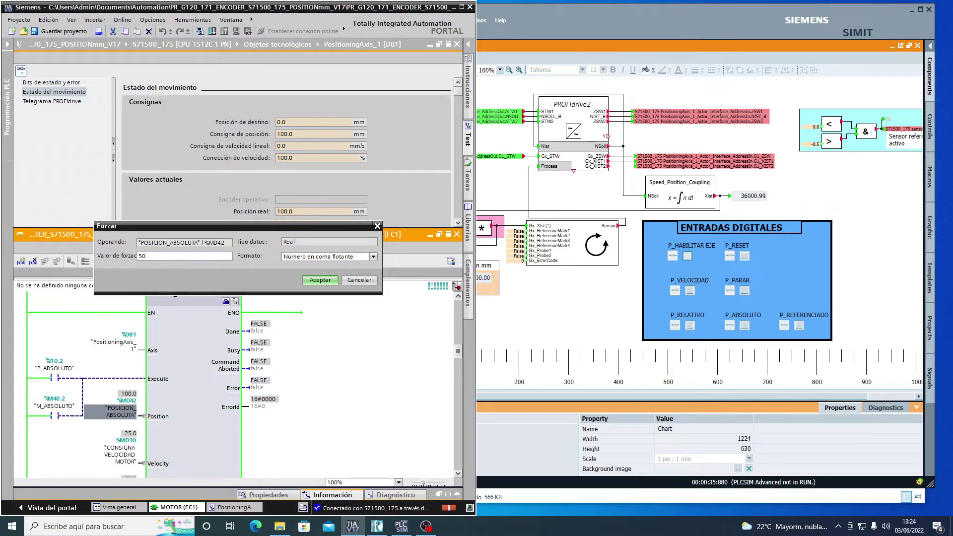
key(Return)
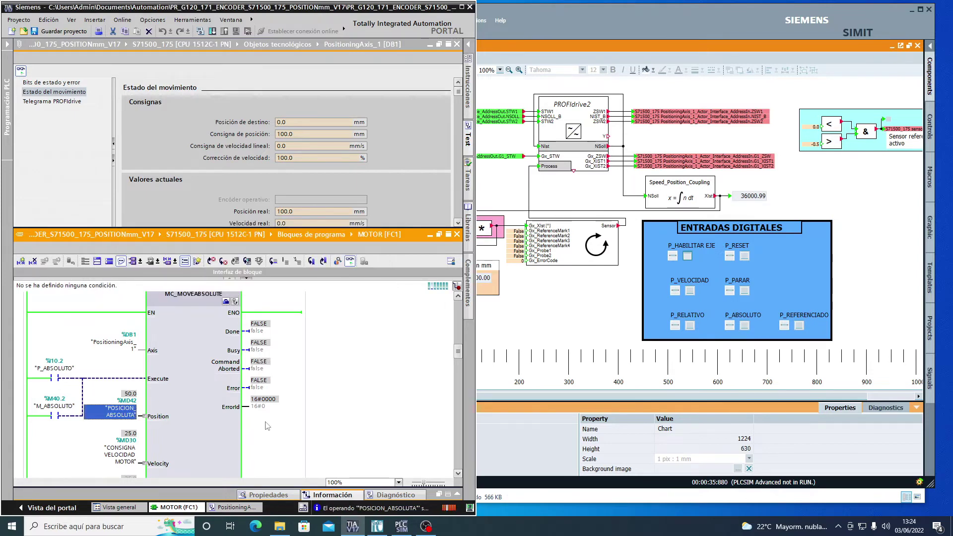
Run the absolute move to 50 mm by switching P_ABSOLUTO on and back off in SIMIT
click(554, 332)
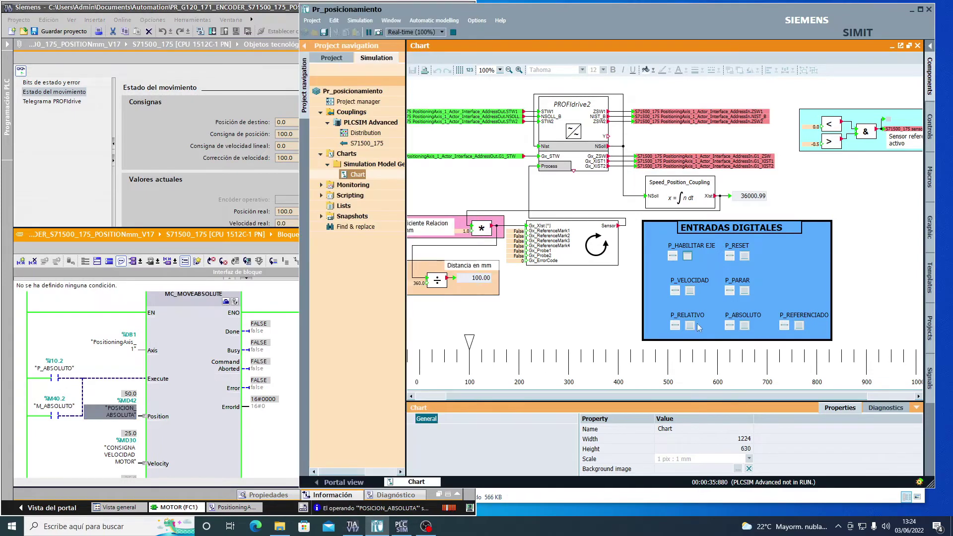
click(744, 326)
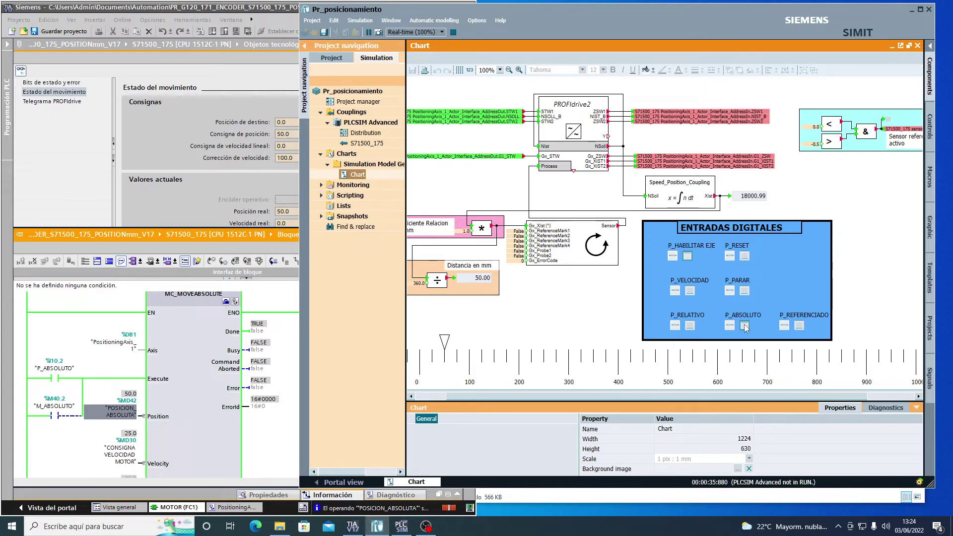
click(745, 326)
Review the MC_MOVERELATIVE call and run its 100 mm relative move by switching P_RELATIVO on and back off in SIMIT
click(231, 357)
scroll(231, 356, down, 5)
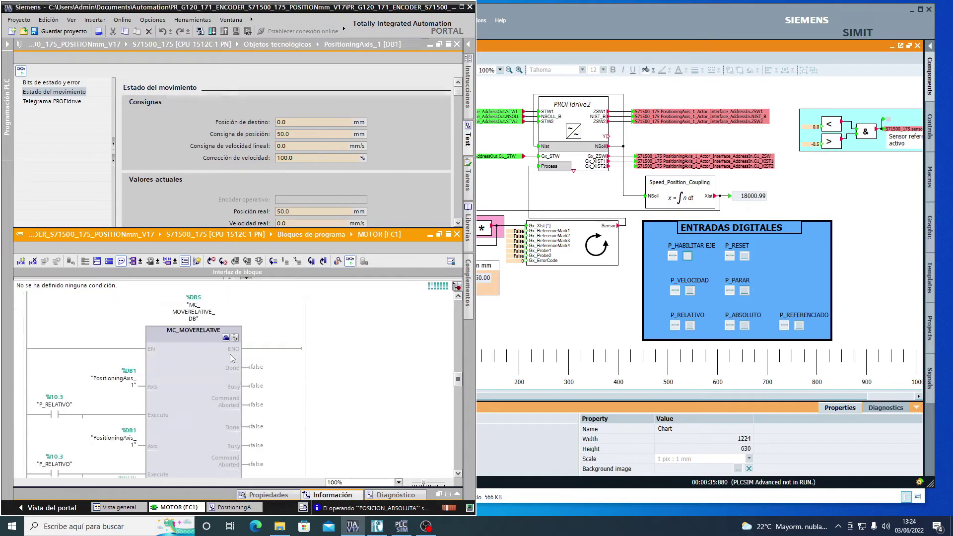
scroll(230, 354, down, 3)
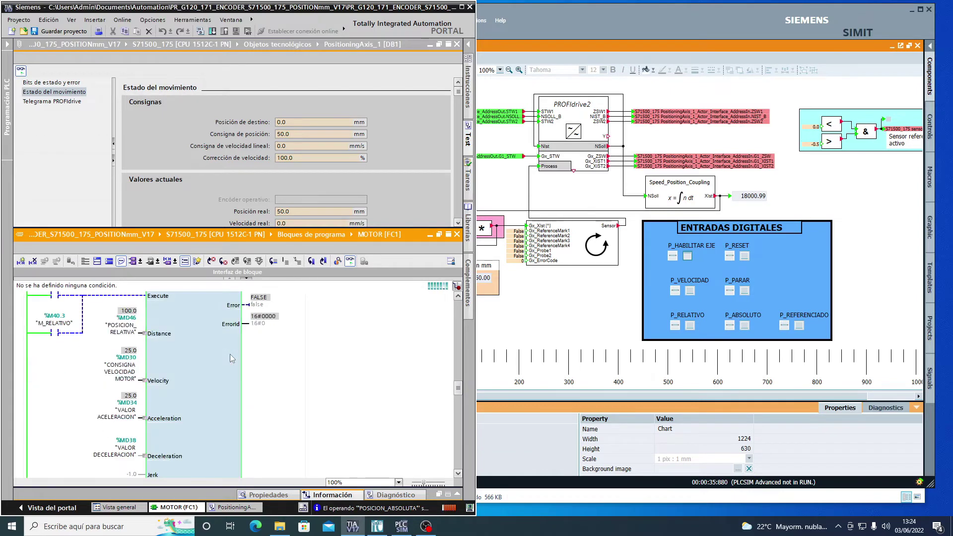
scroll(220, 357, up, 2)
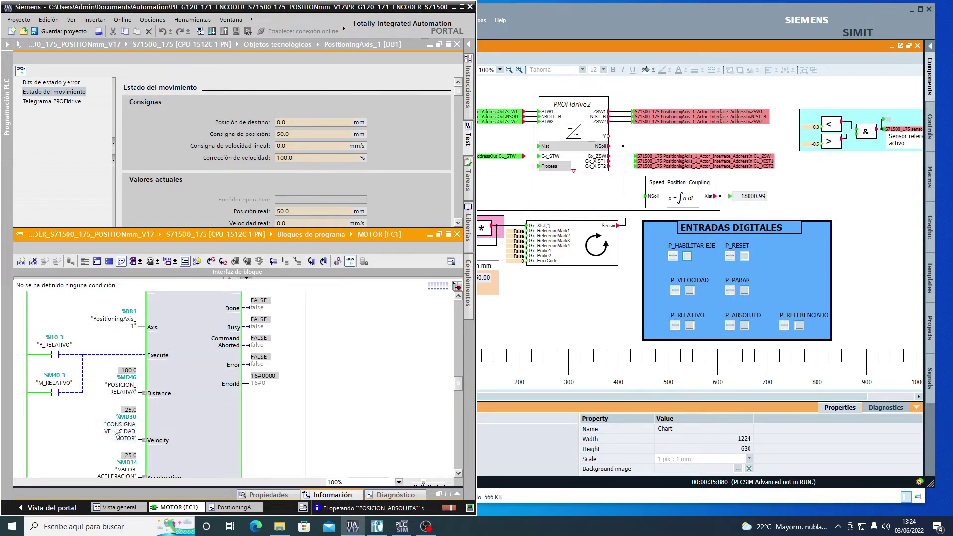
scroll(158, 424, down, 2)
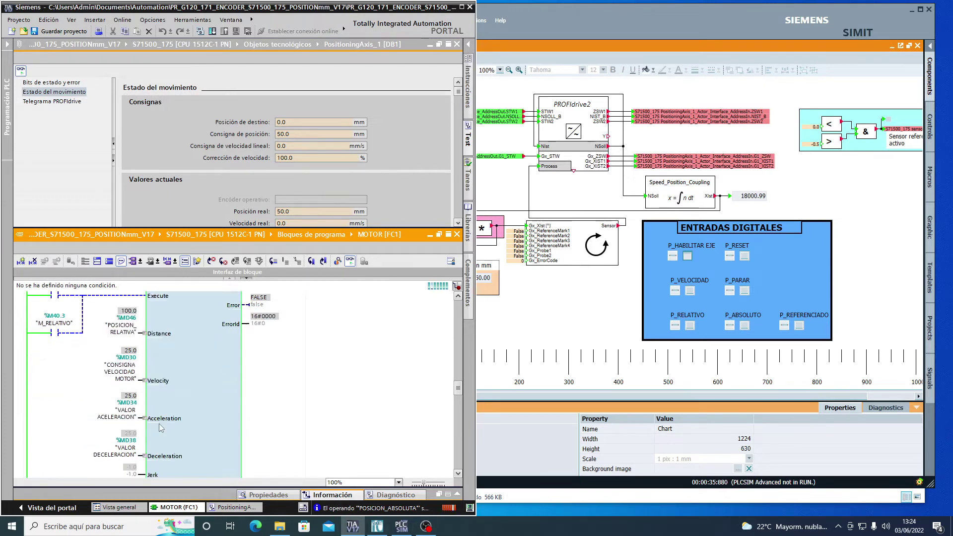
scroll(189, 405, up, 2)
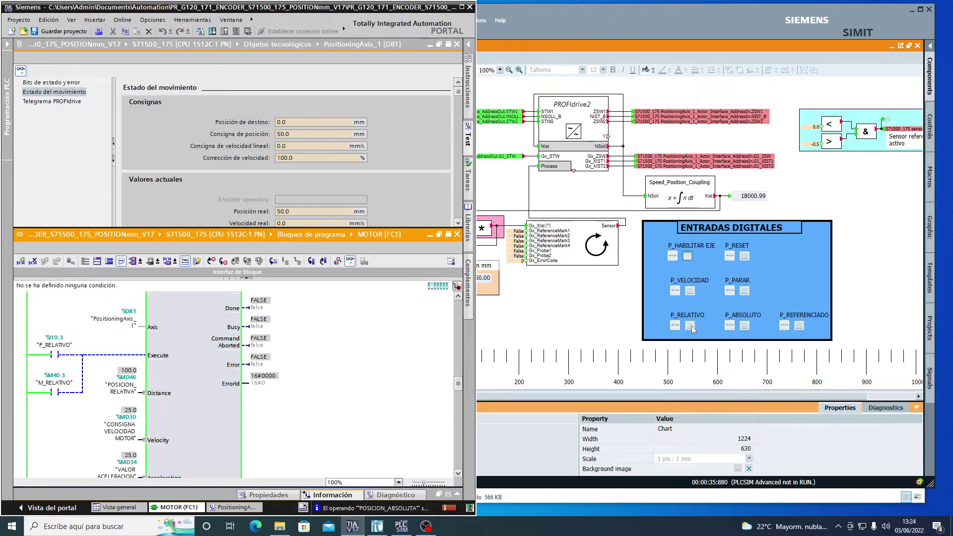
click(633, 381)
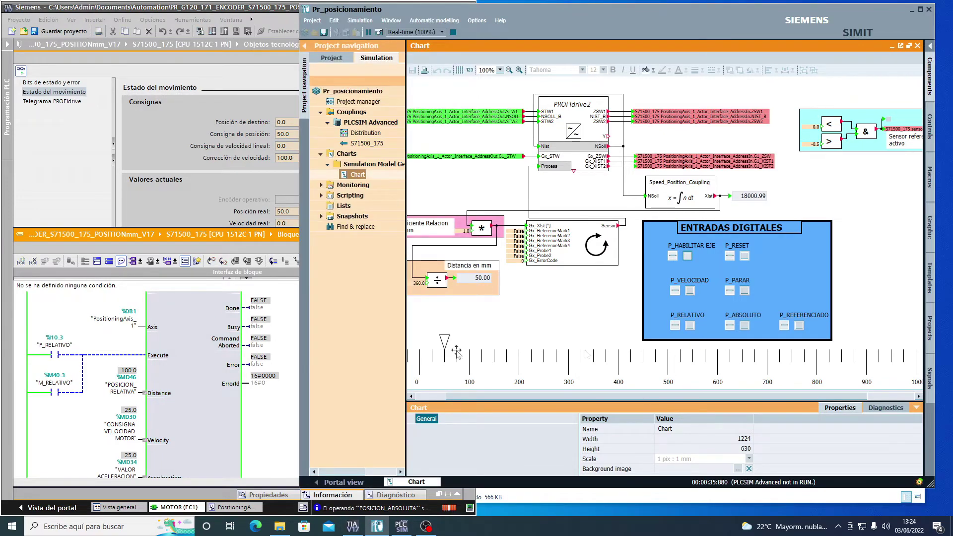
click(690, 325)
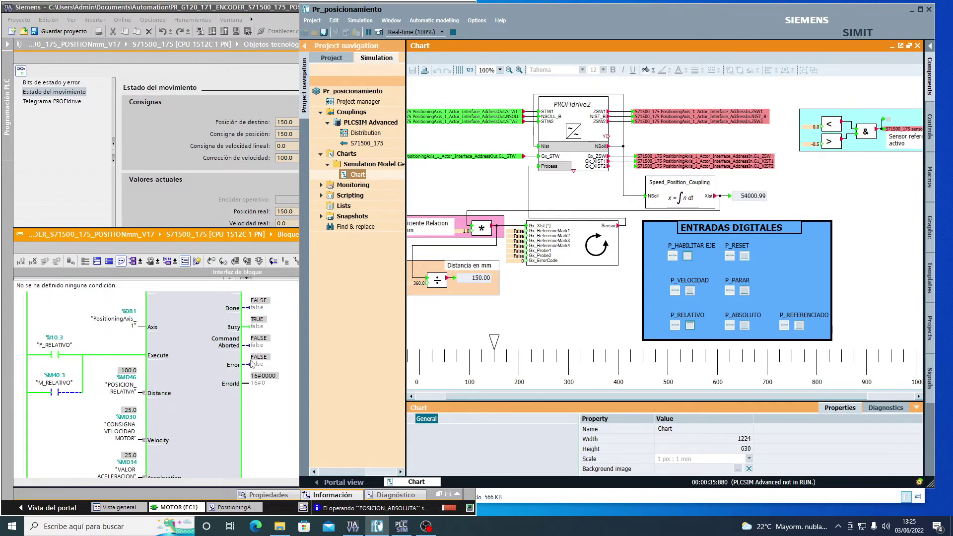
click(689, 325)
Force the POSICION_RELATIVA operand at the Distance input of MC_MOVERELATIVE to 75
click(119, 388)
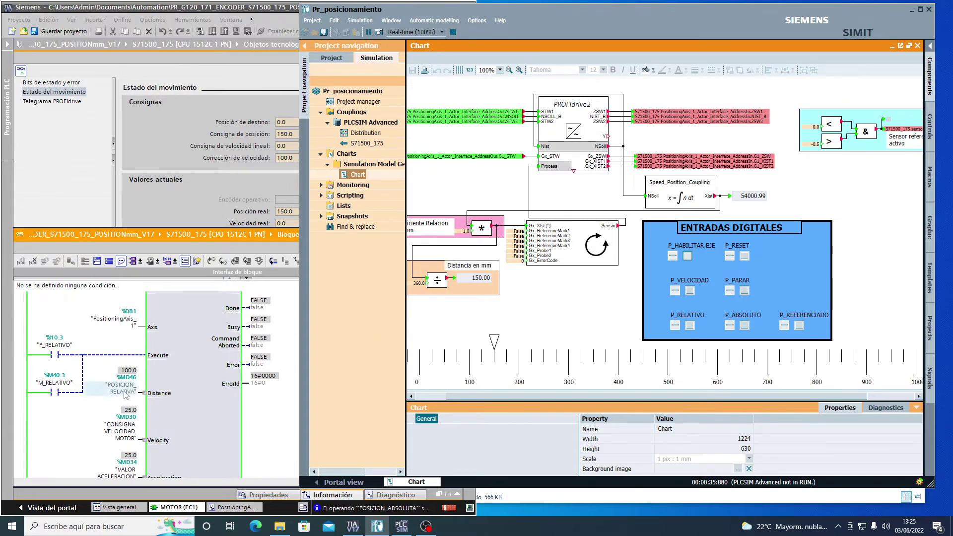
right_click(124, 391)
mouse_move(196, 216)
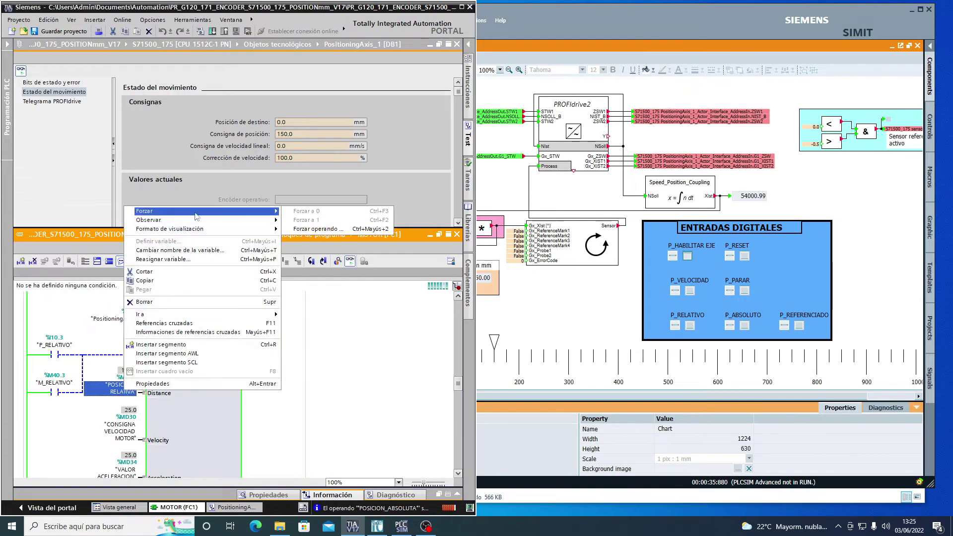
click(317, 228)
text(75)
key(Return)
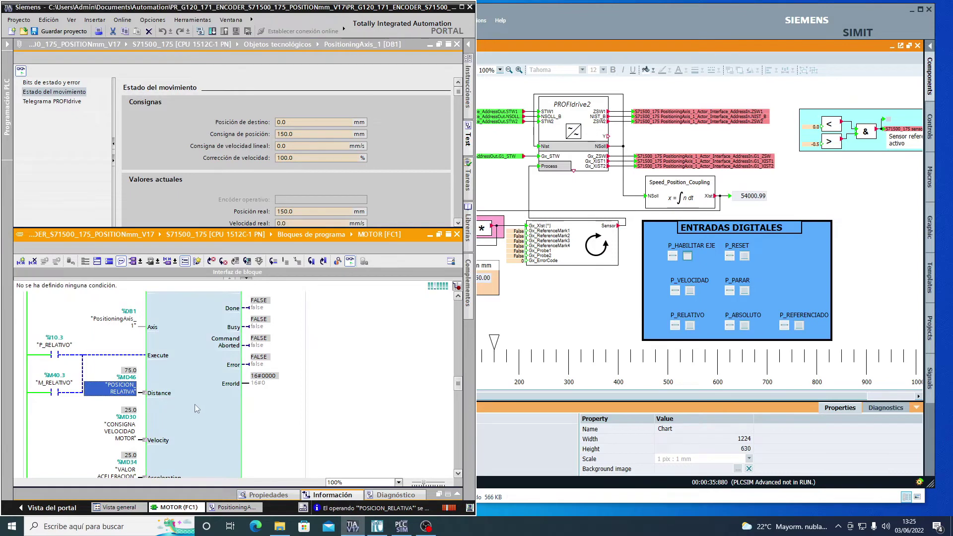
Run the 75 mm relative move by switching P_RELATIVO on in SIMIT and reset the switch once the axis has moved
click(550, 353)
click(690, 326)
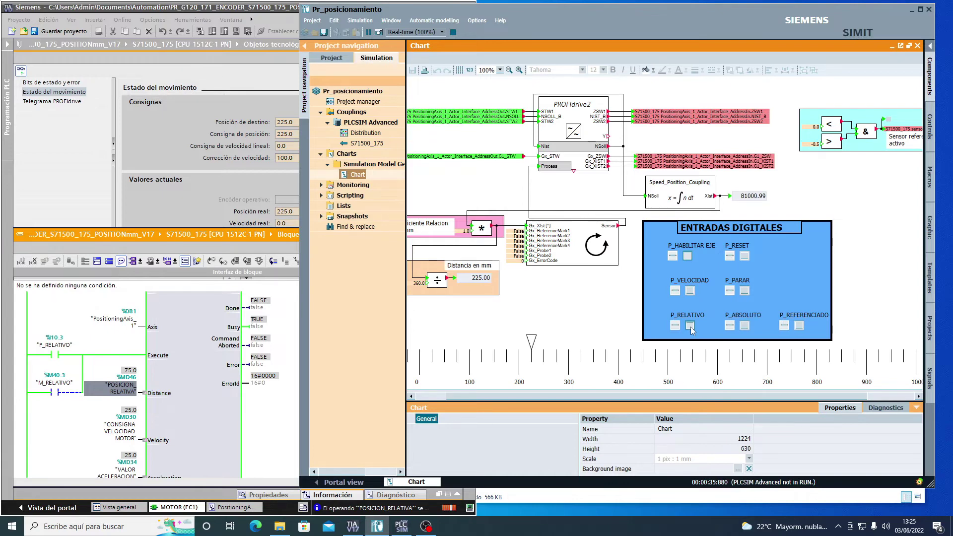
click(689, 325)
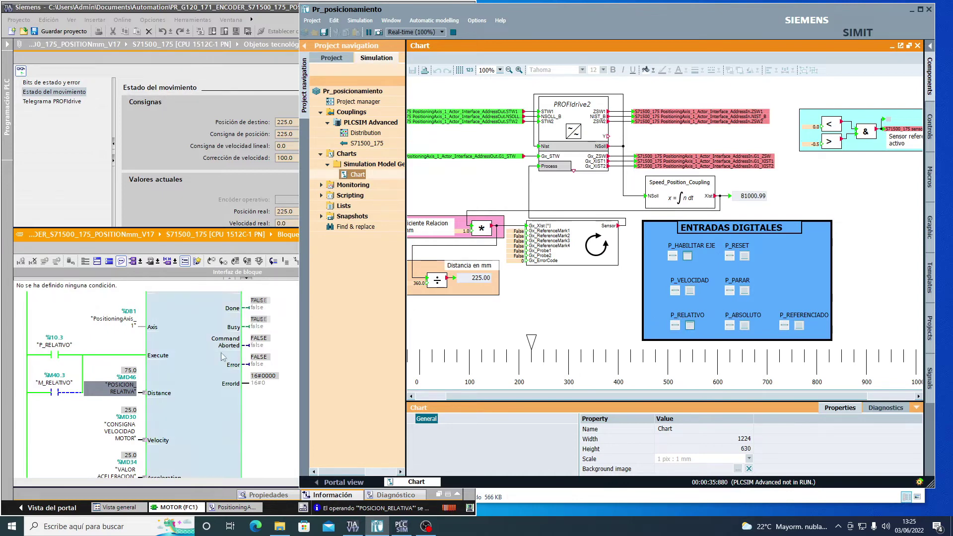
click(690, 326)
Review the MC_HALT and MC_MOVEVELOCITY calls, start the axis with P_VELOCIDAD in SIMIT and stop it with P_PARAR
click(188, 368)
scroll(189, 368, down, 5)
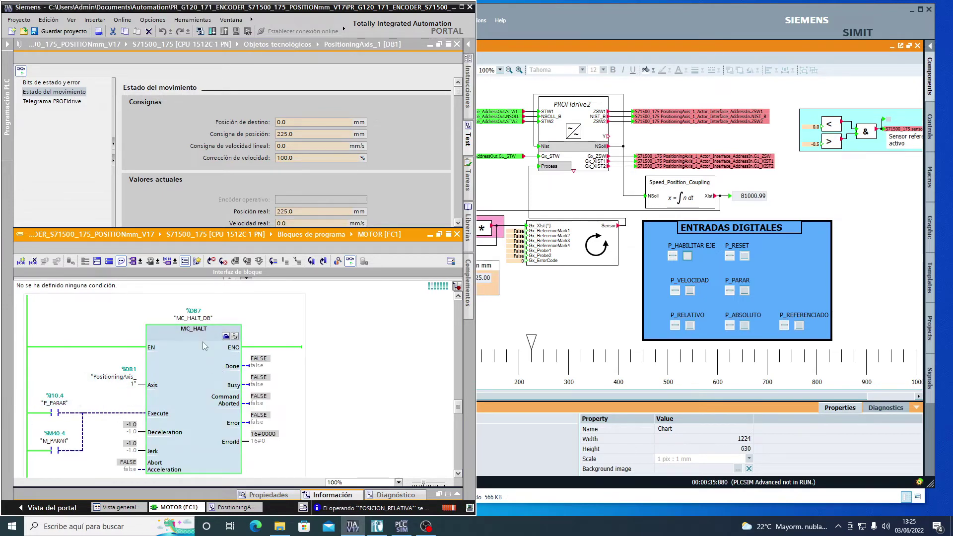
scroll(204, 346, down, 5)
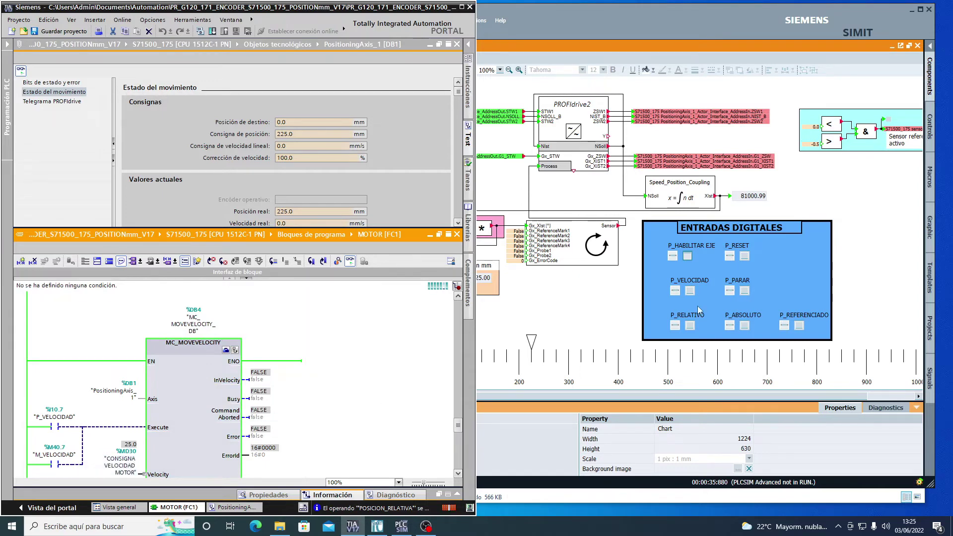
click(690, 291)
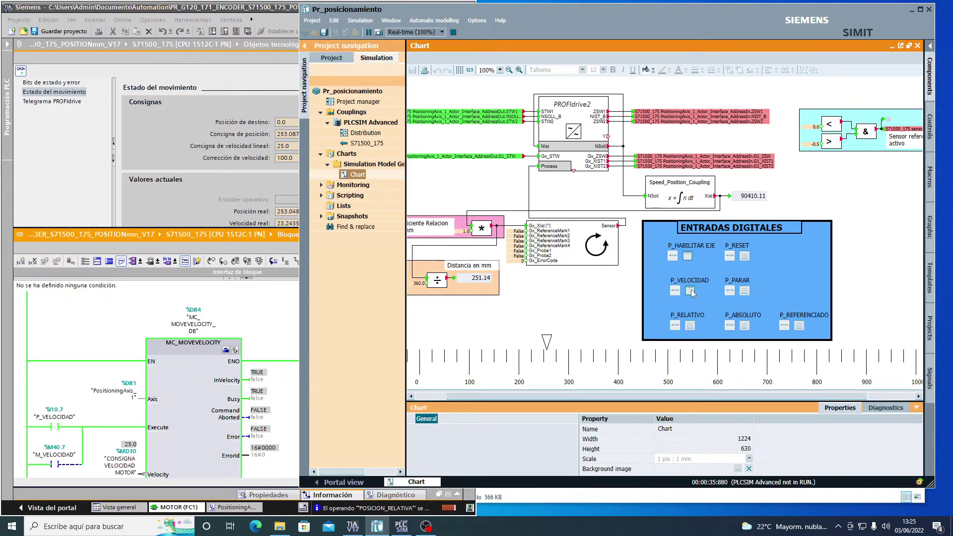
click(744, 291)
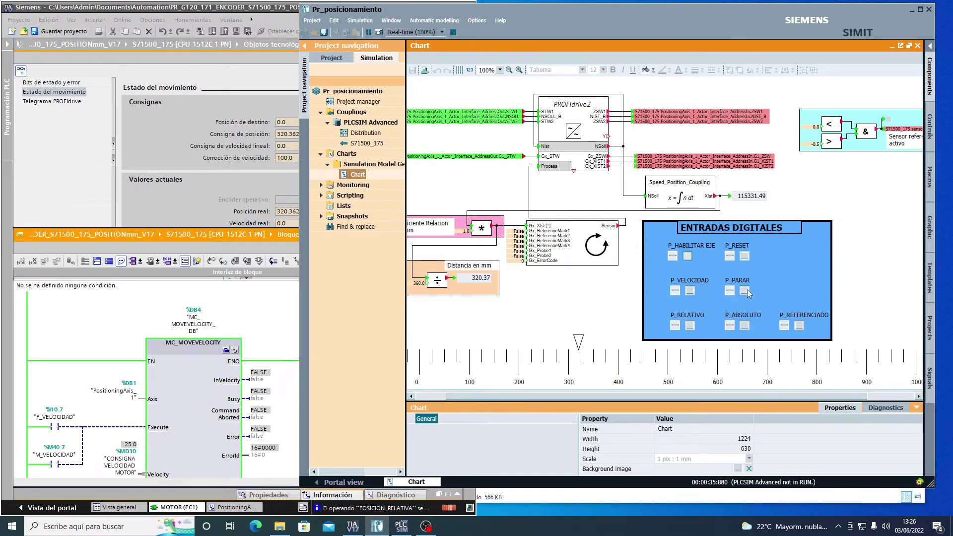
Force the CONSIGNA VELOCIDAD MOTOR operand of MC_MOVEVELOCITY to 1
right_click(130, 463)
mouse_move(171, 302)
mouse_move(199, 285)
click(313, 293)
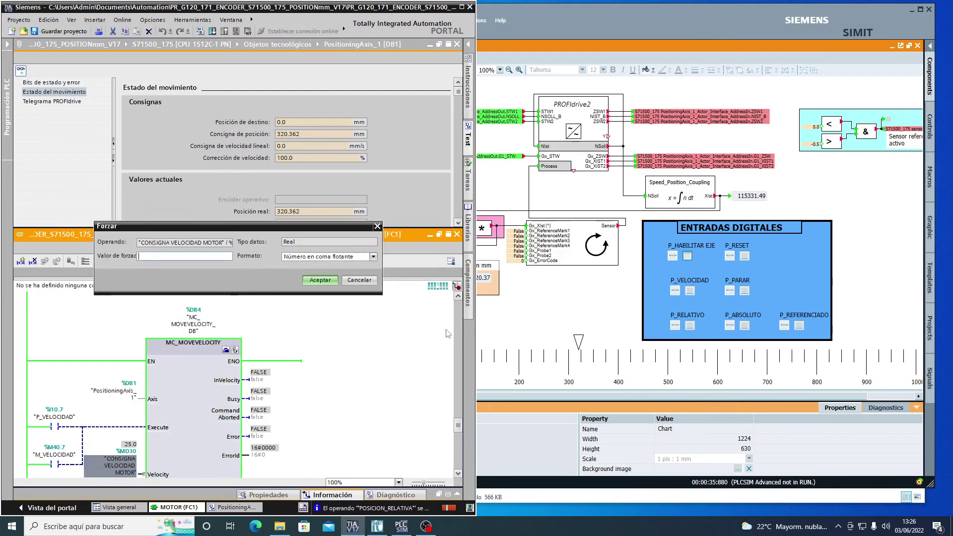
text(1)
key(Return)
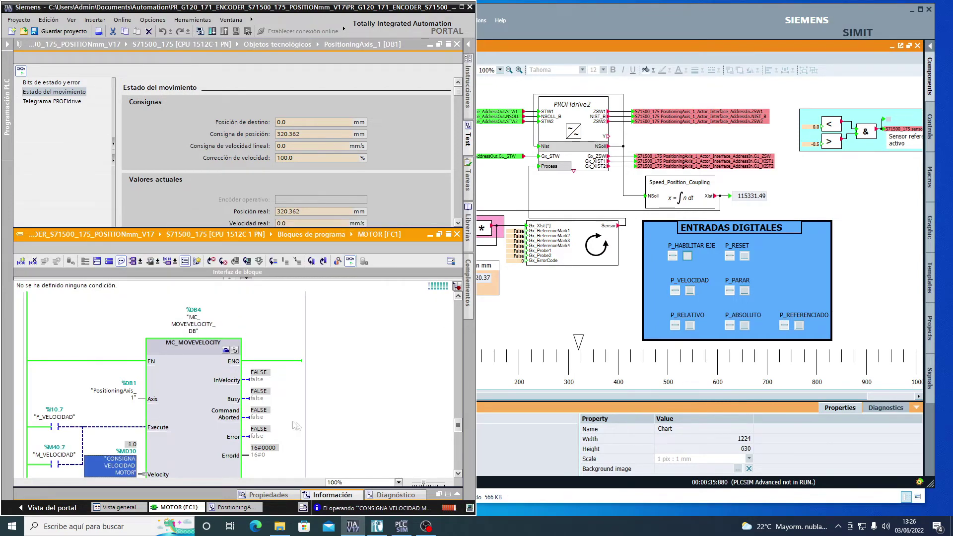
Start the axis at 1 mm/s with P_VELOCIDAD in SIMIT and watch its actual position and velocity in the axis motion status
click(207, 432)
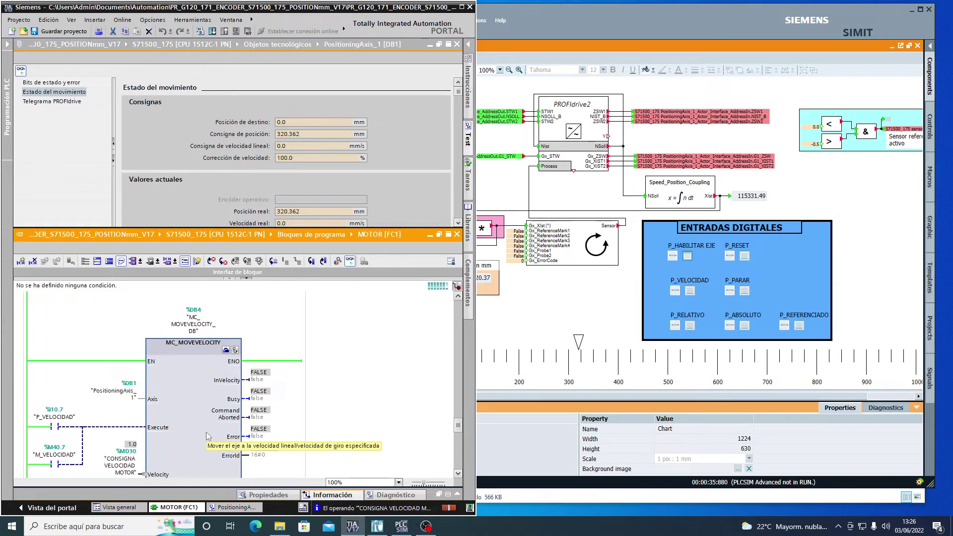
scroll(207, 432, down, 3)
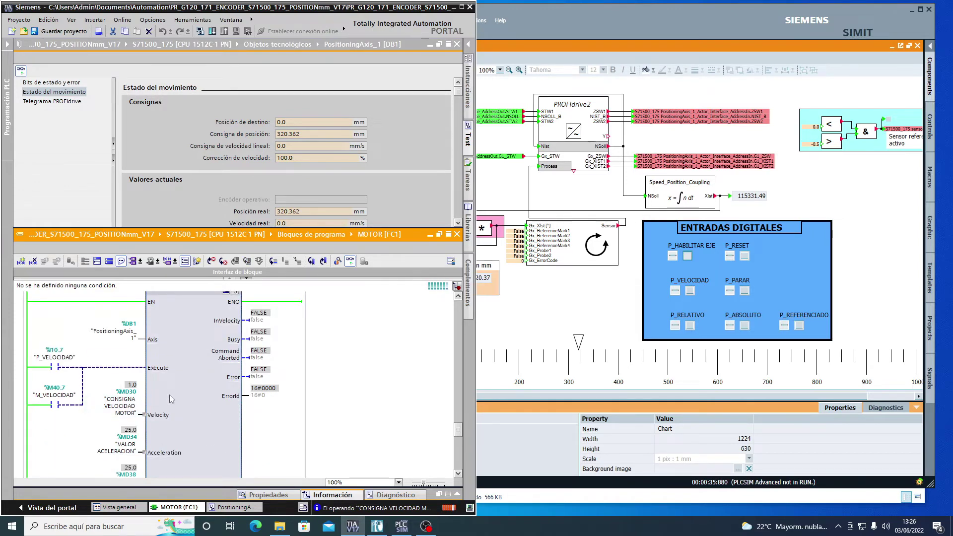
click(692, 295)
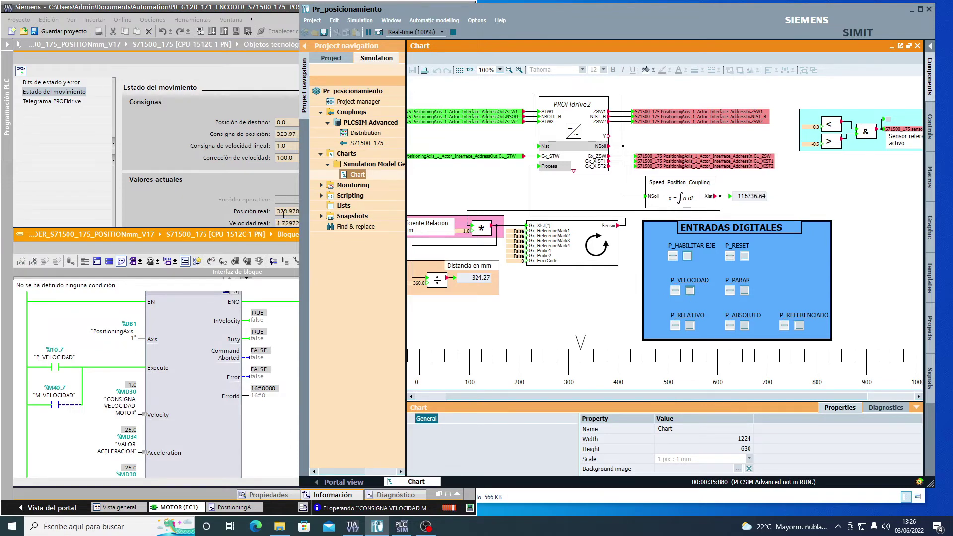
click(291, 316)
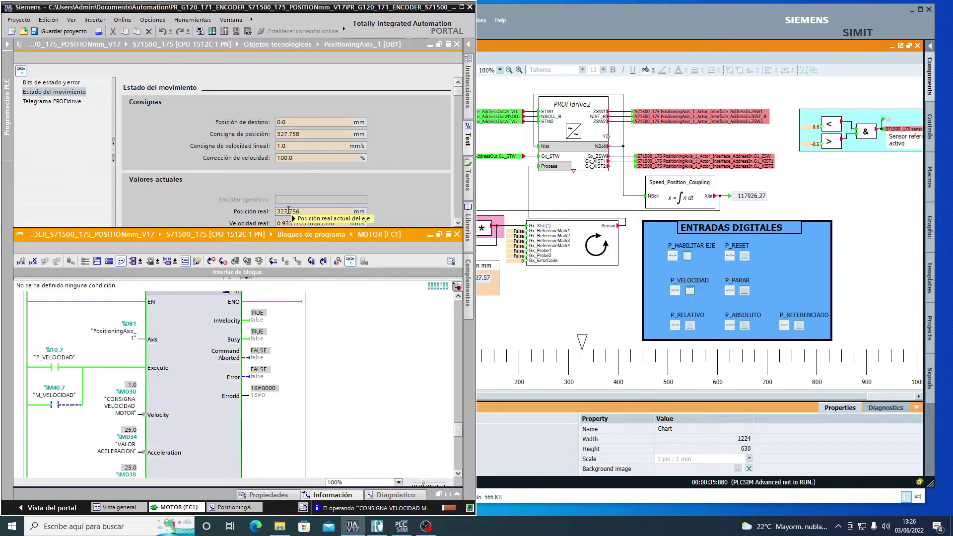
Stop the axis with P_PARAR in SIMIT and home it by switching on P_REFERENCIADO
mouse_move(309, 229)
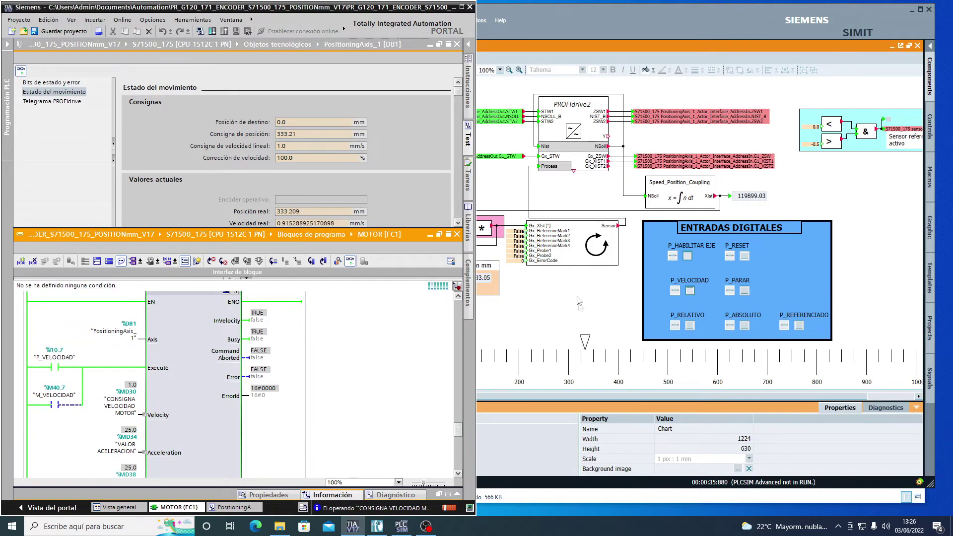
click(588, 314)
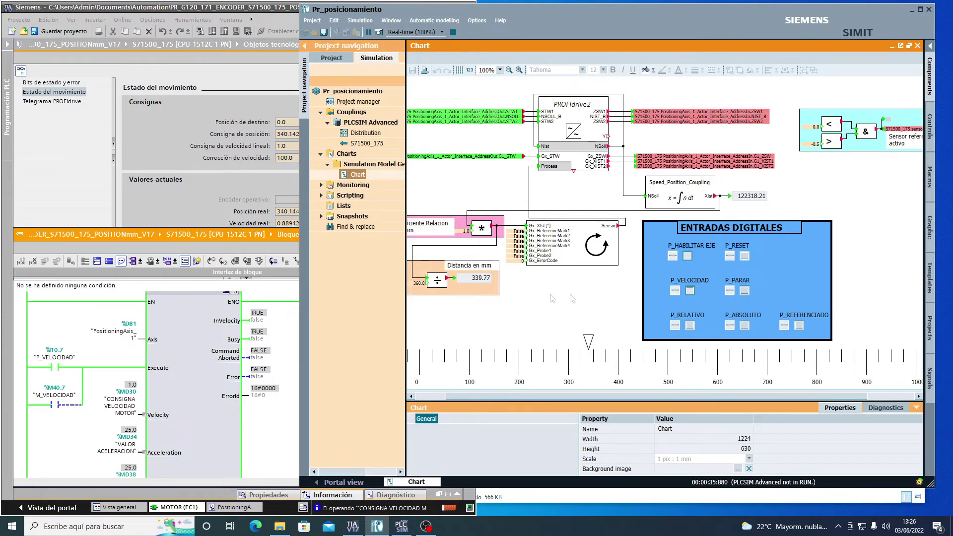
click(729, 292)
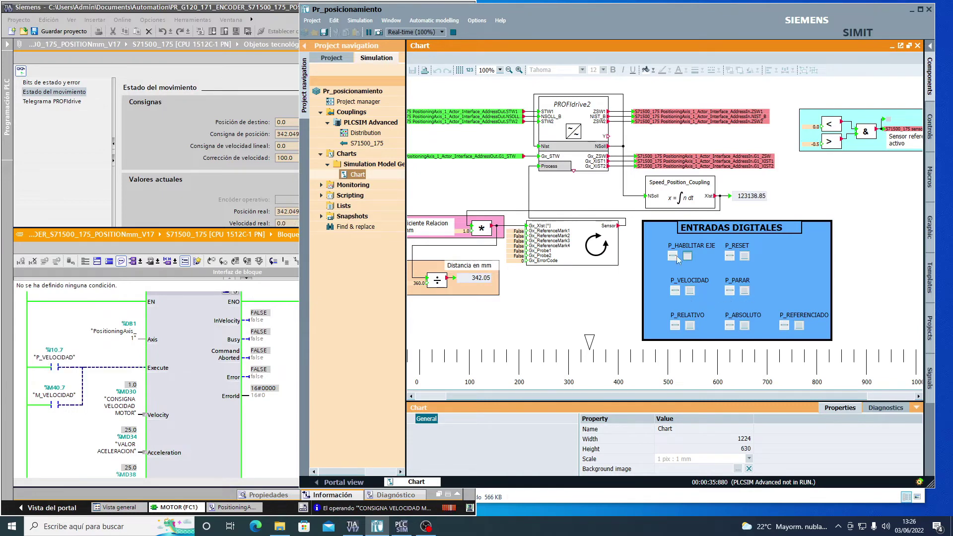
click(799, 326)
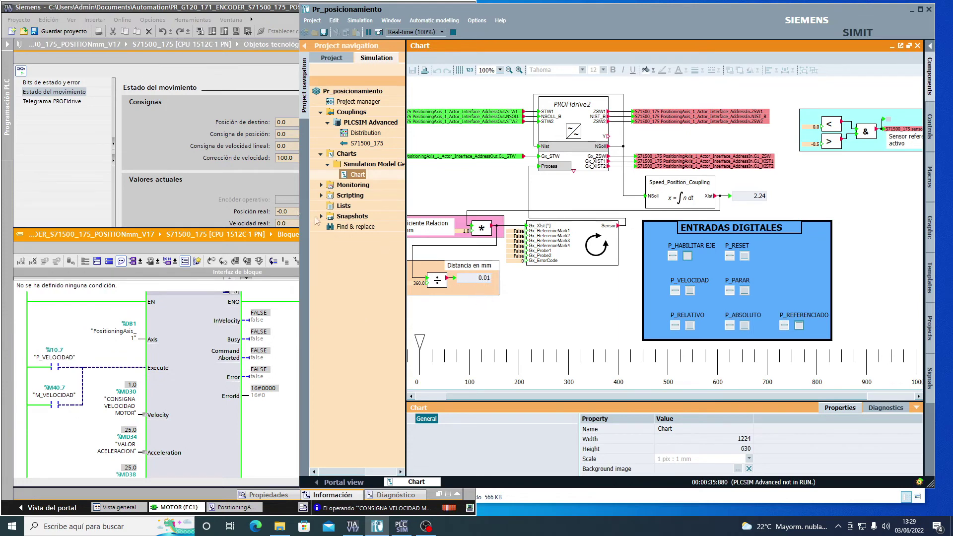
Check the homed axis's actual position, start it at 1 mm/s with P_VELOCIDAD in SIMIT and stop it with P_PARAR
click(219, 211)
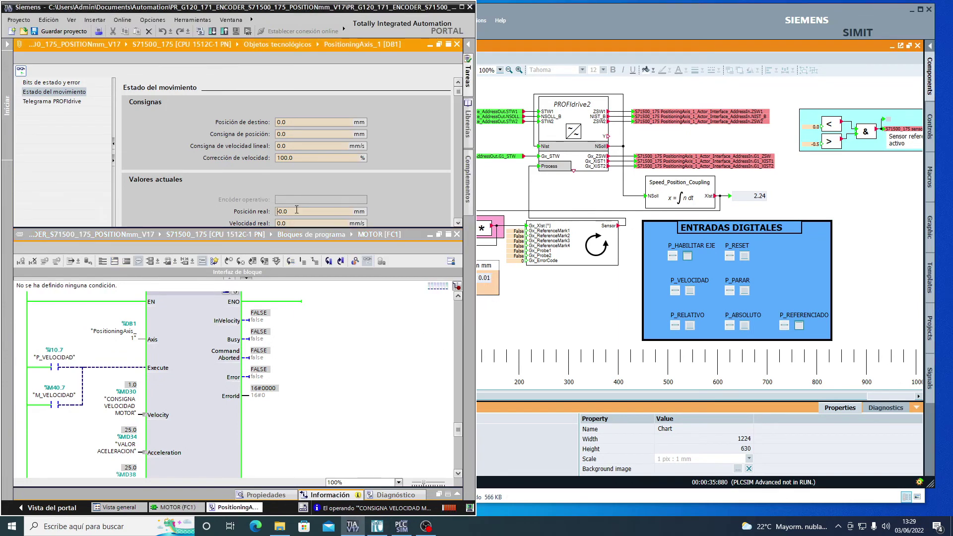
click(689, 290)
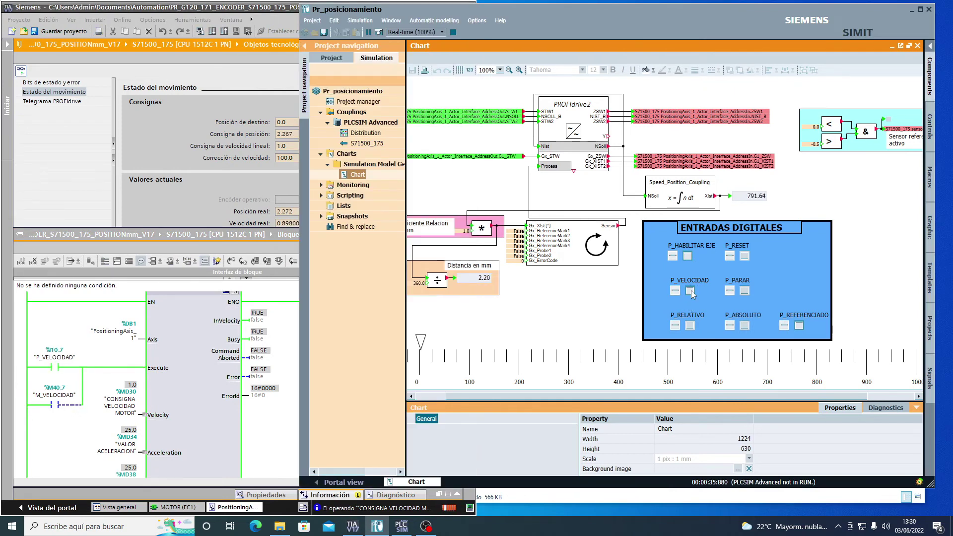
click(744, 291)
Force the CONSIGNA VELOCIDAD MOTOR operand of MC_MOVEVELOCITY to 25
click(119, 406)
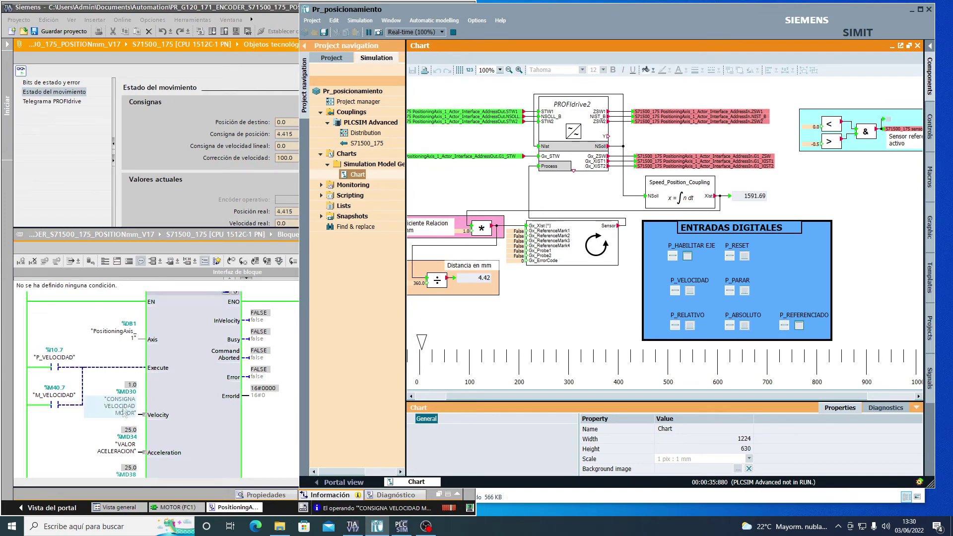
right_click(124, 403)
mouse_move(152, 229)
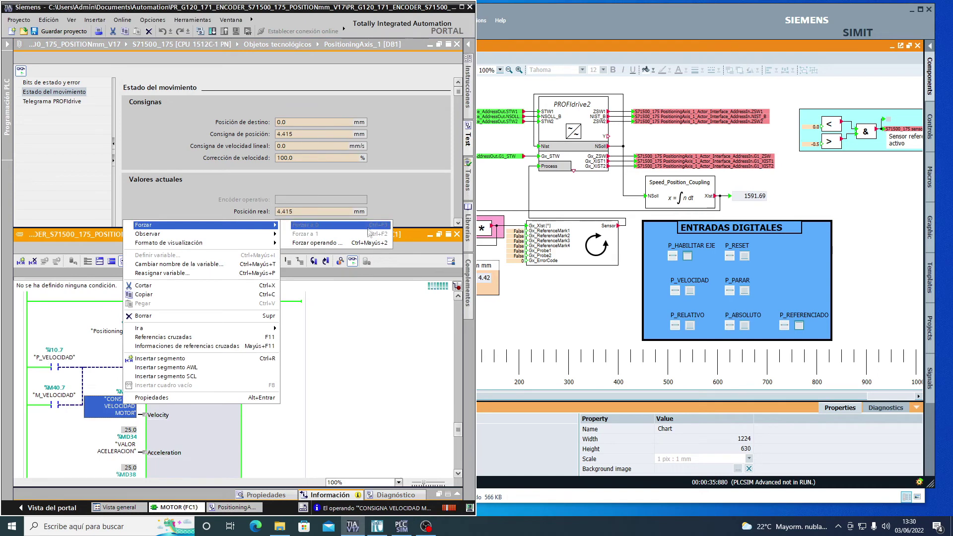
click(318, 243)
text(25)
key(Return)
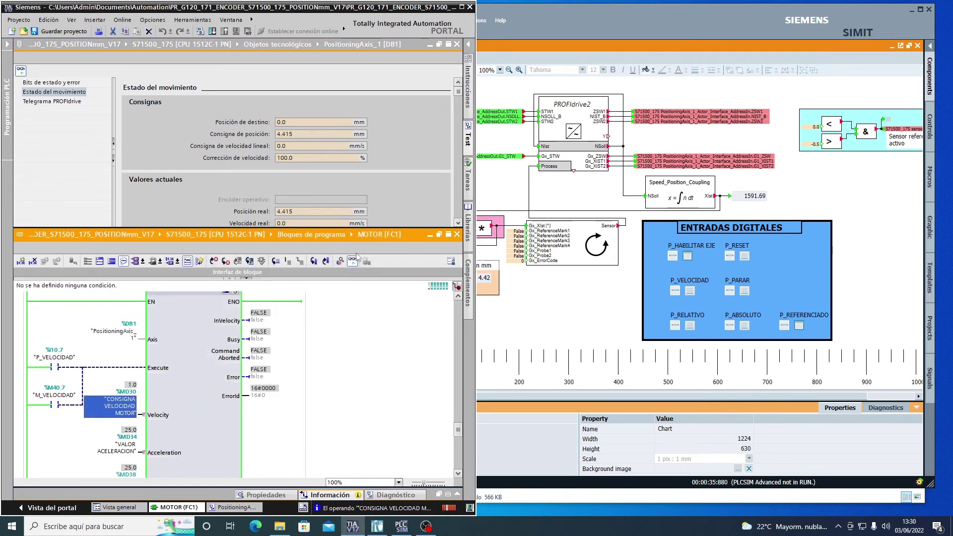
Run the axis at 25 mm/s by pulsing P_VELOCIDAD in SIMIT and stop it with P_PARAR
click(548, 330)
click(690, 291)
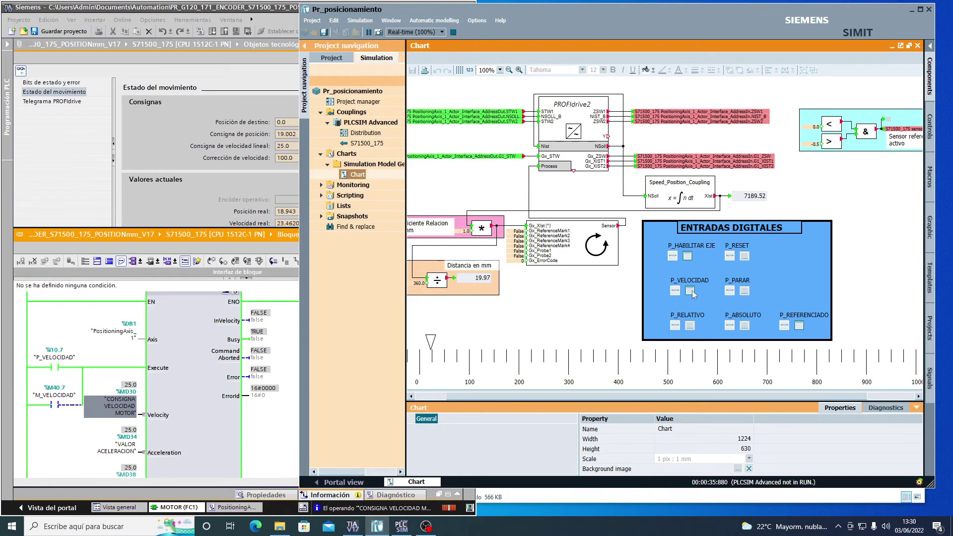
click(690, 291)
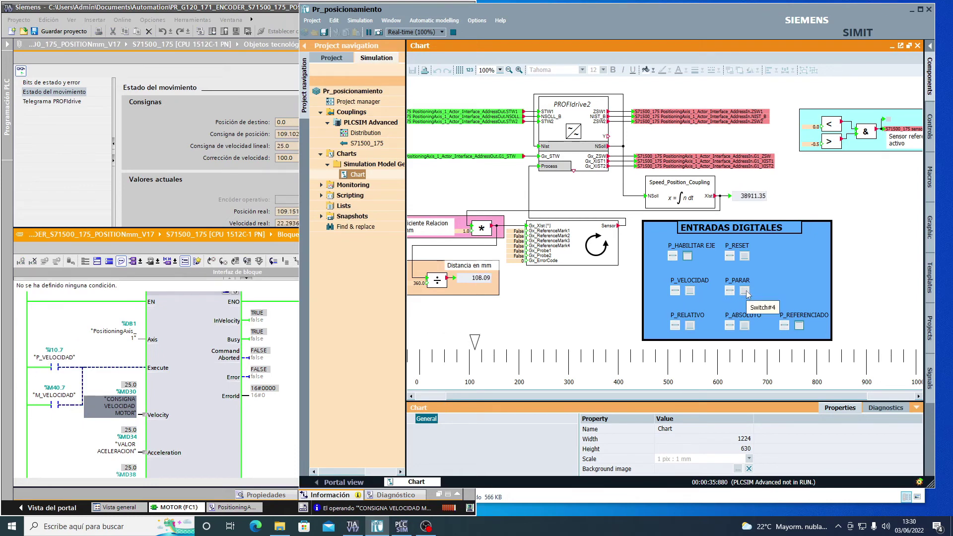
click(745, 291)
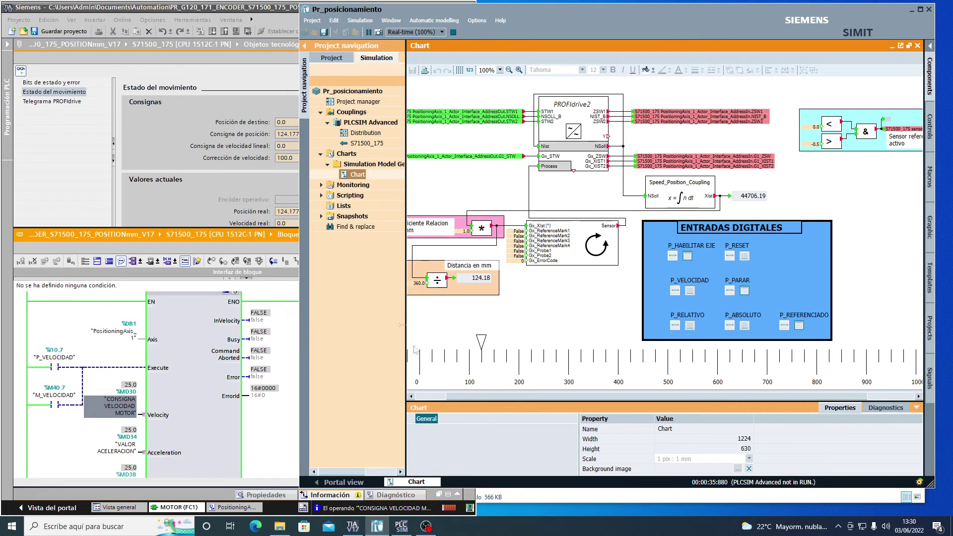
Disable the axis with P_HABILITAR EJE in SIMIT and compare its actual position and position setpoint in the axis motion status
click(287, 212)
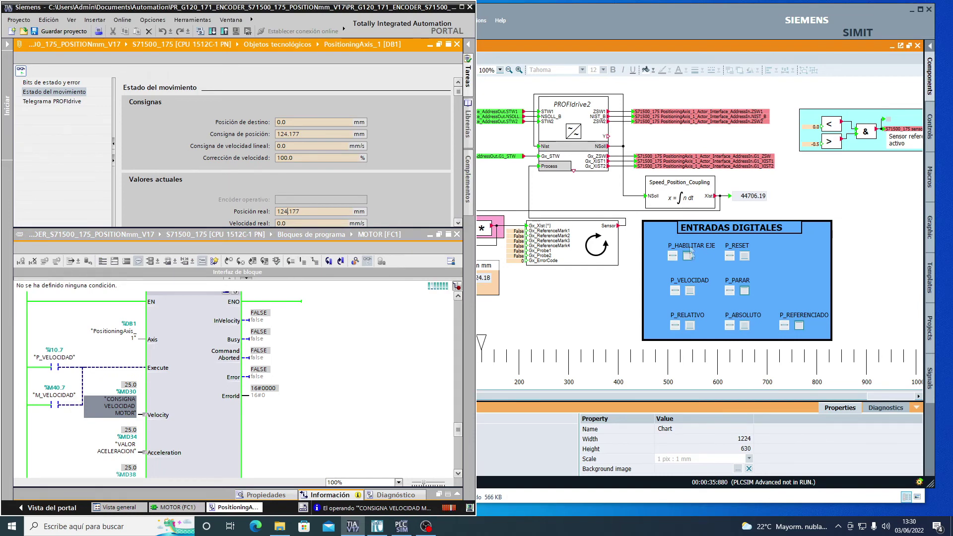
click(686, 256)
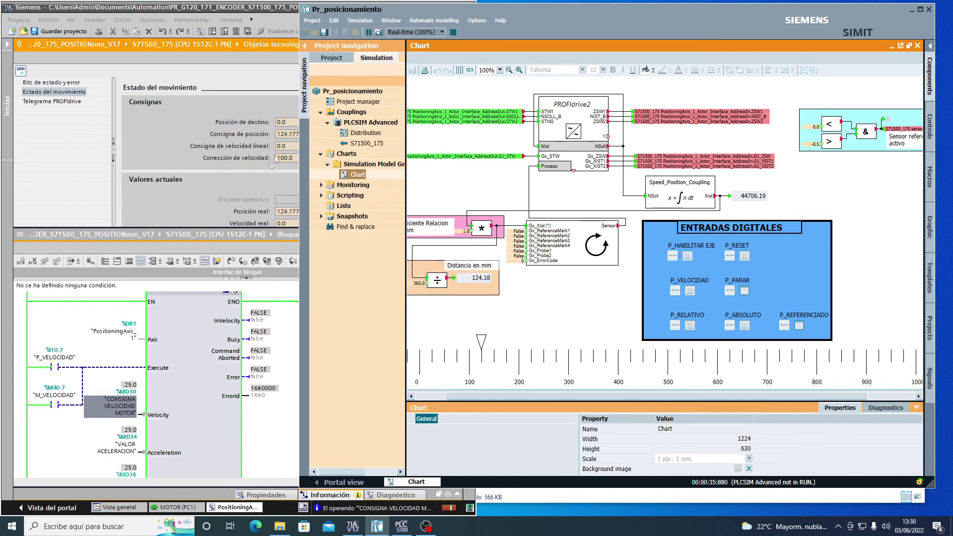
click(281, 144)
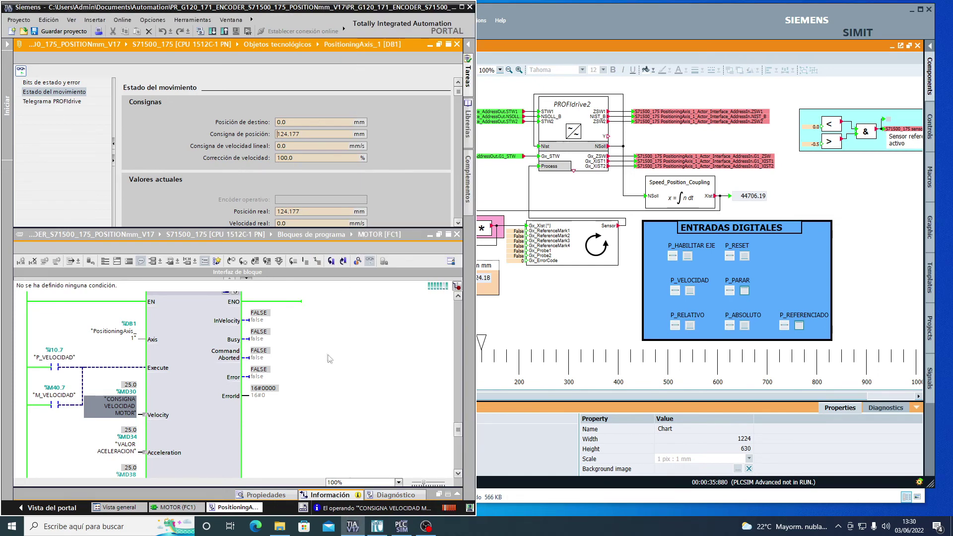
Force the MODE_HOME operand on the homing block's Mode input to 0 in the MOTOR program
click(189, 392)
scroll(189, 392, down, 5)
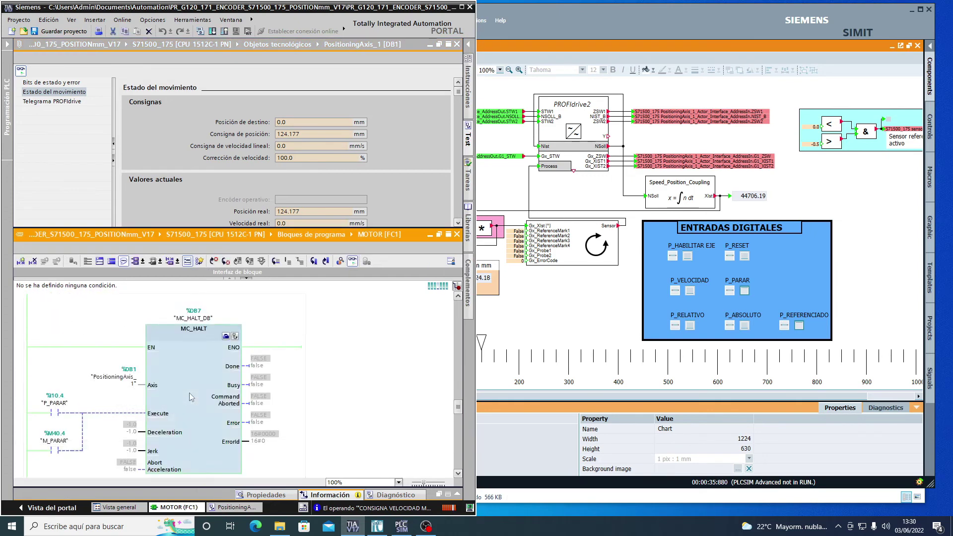
scroll(190, 392, down, 8)
scroll(190, 393, up, 6)
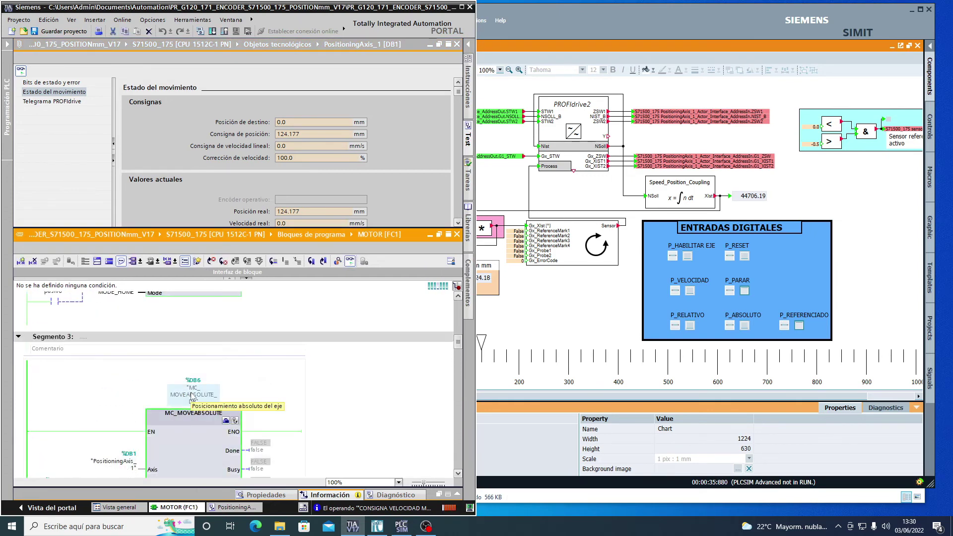
scroll(191, 393, up, 3)
click(124, 415)
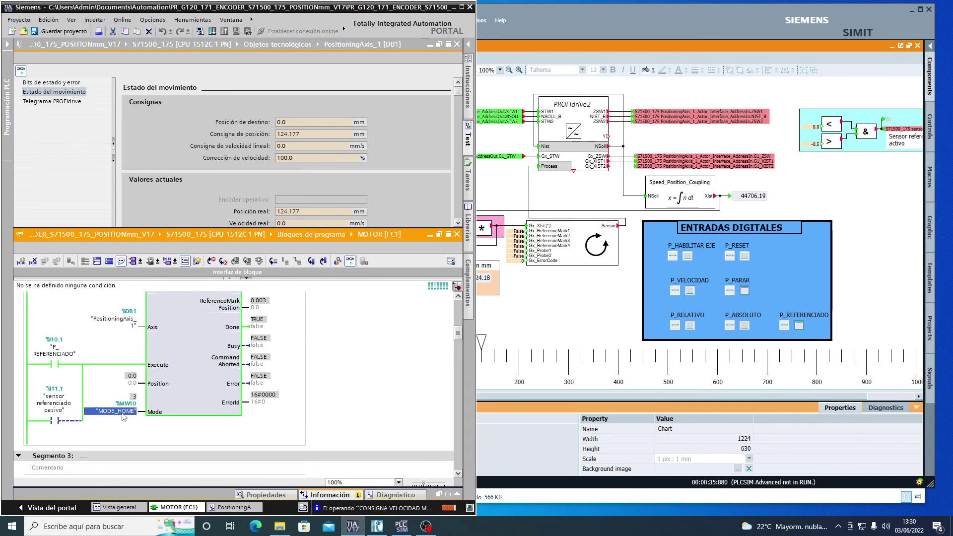
right_click(122, 413)
mouse_move(148, 232)
click(330, 252)
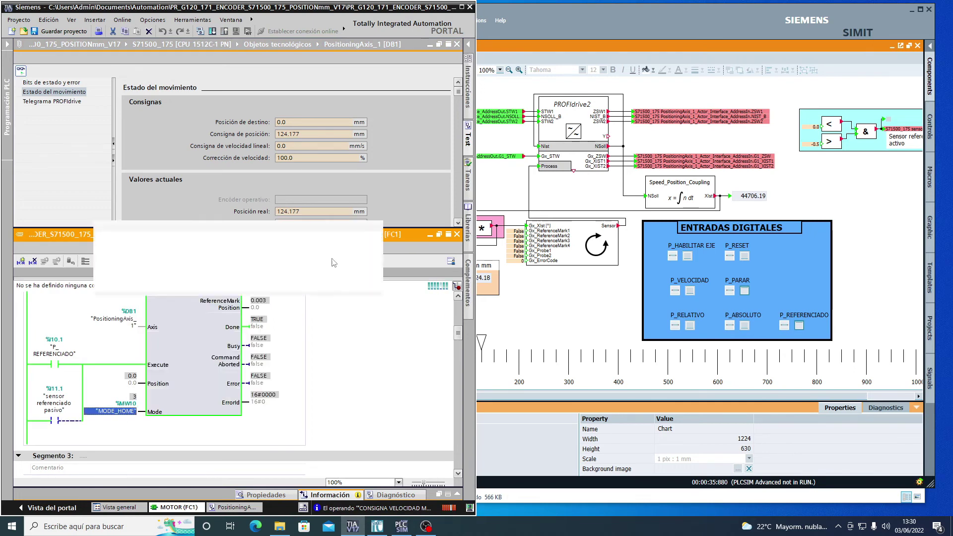
text(0)
key(Return)
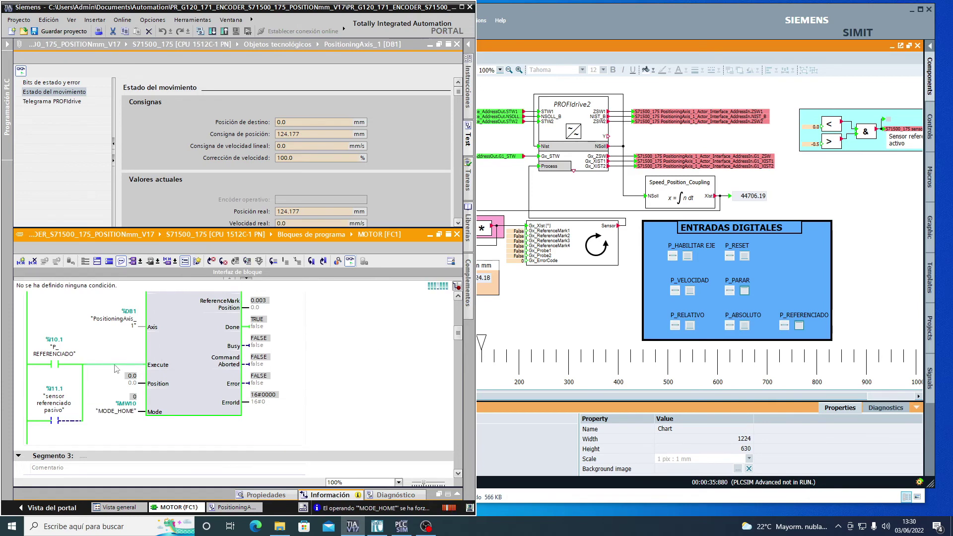
Reset P_PARAR and retrigger homing by pulsing P_REFERENCIADO in SIMIT, and check the axis position against the simulated ruler
click(760, 305)
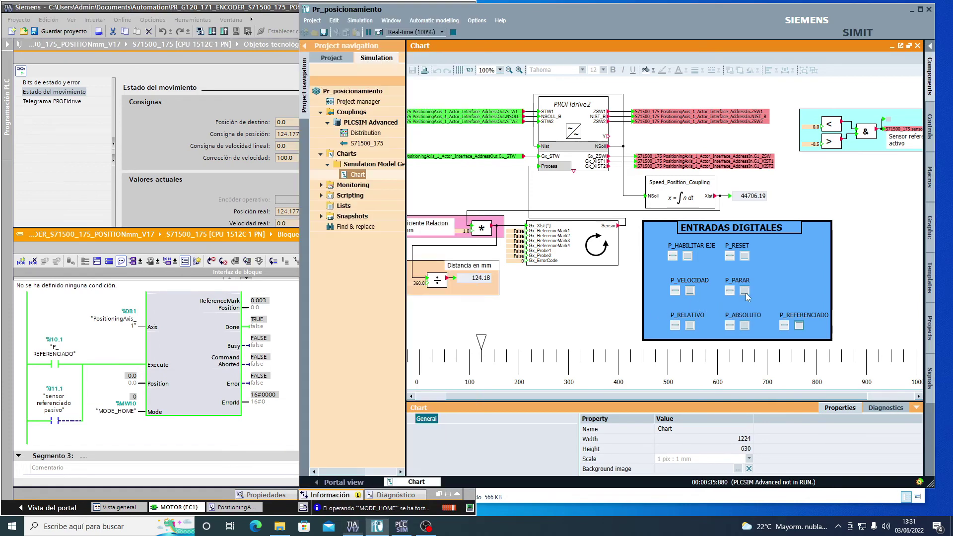
click(799, 325)
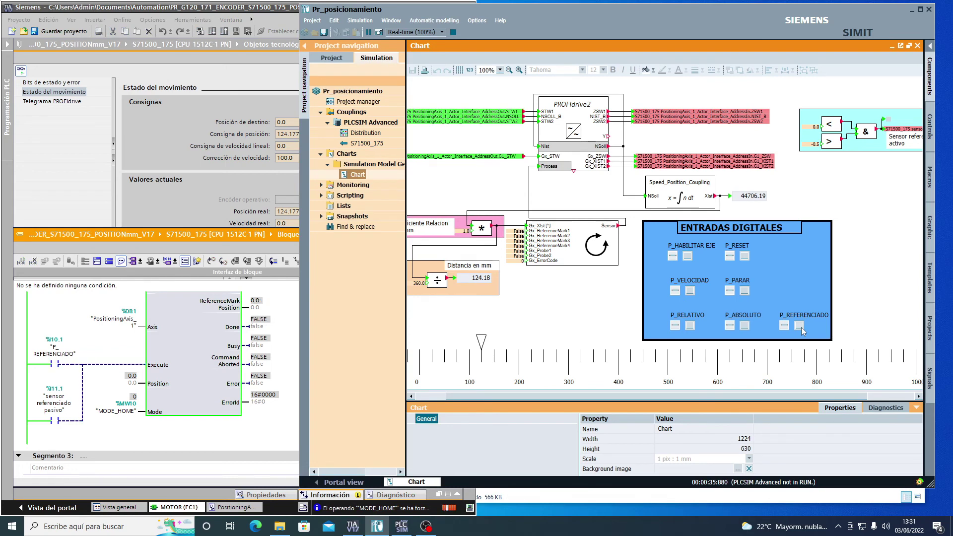
click(801, 327)
click(802, 327)
click(253, 162)
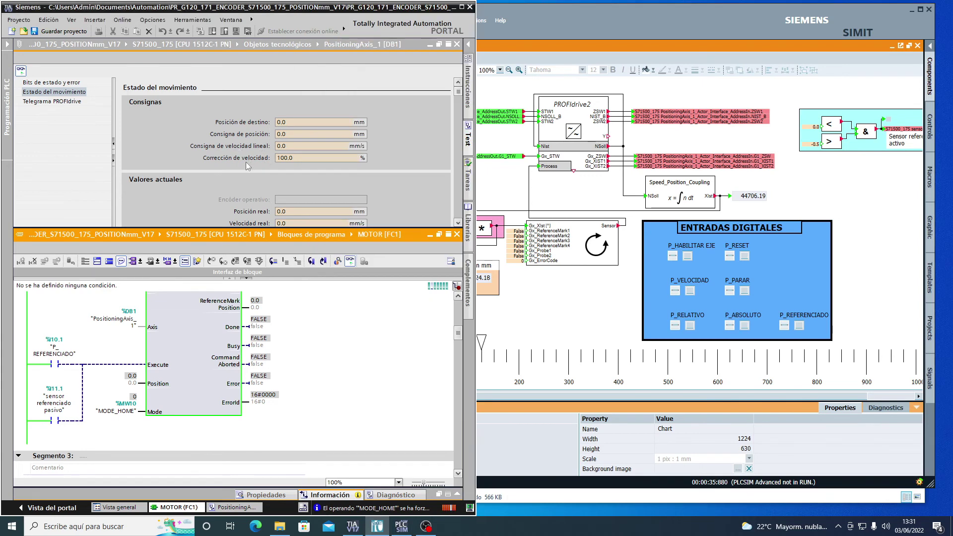
click(286, 135)
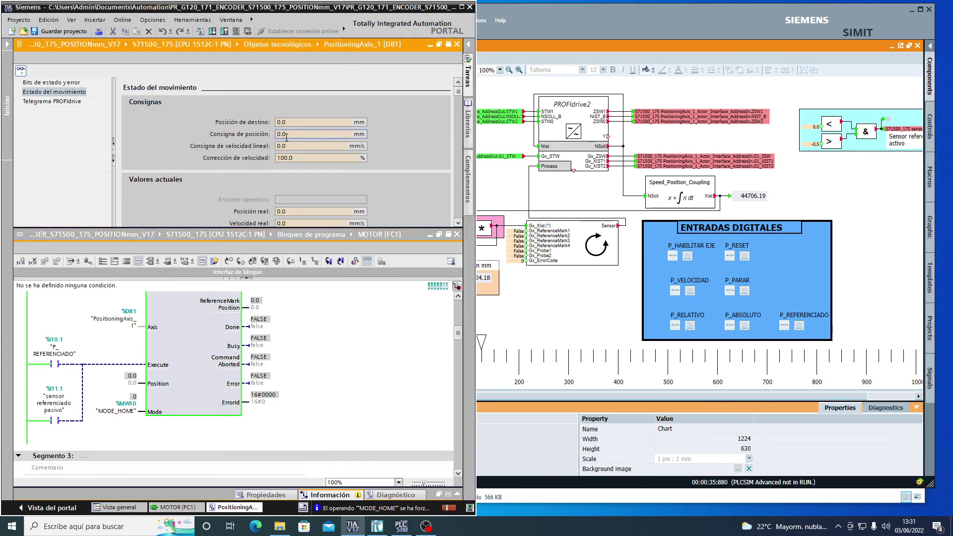
click(558, 319)
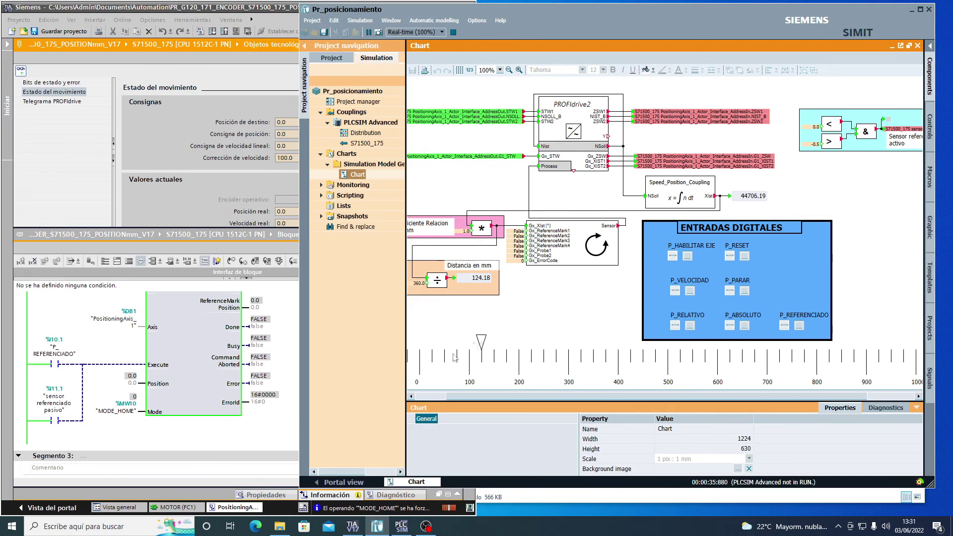
click(182, 383)
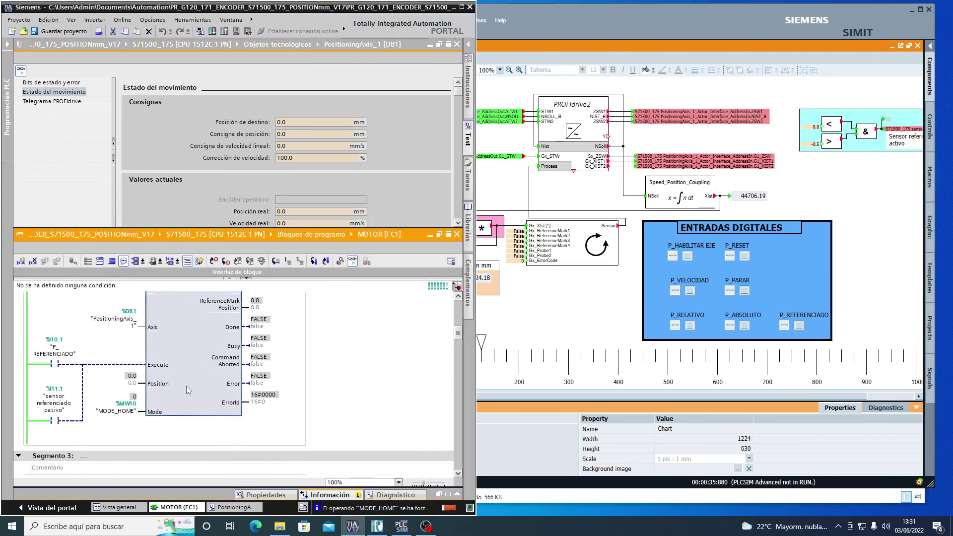
right_click(130, 411)
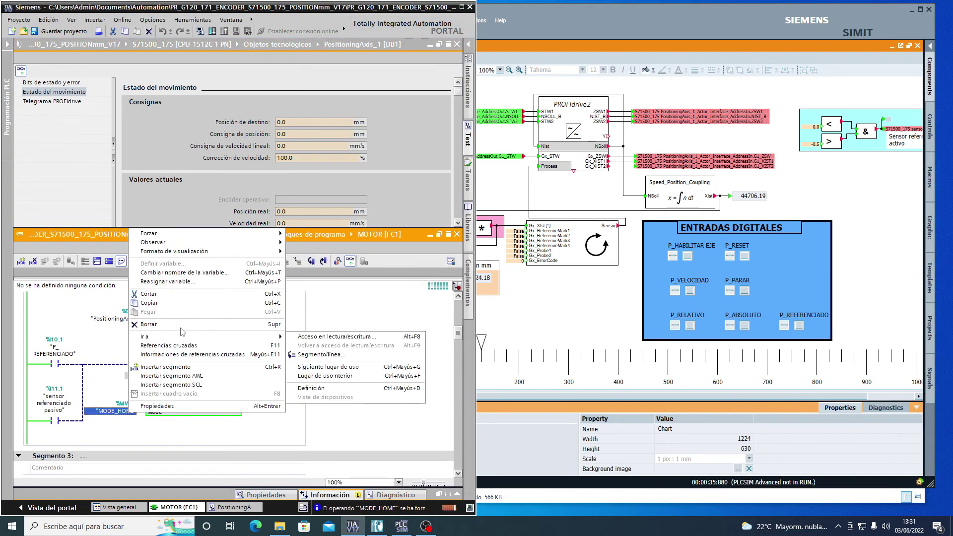
mouse_move(183, 238)
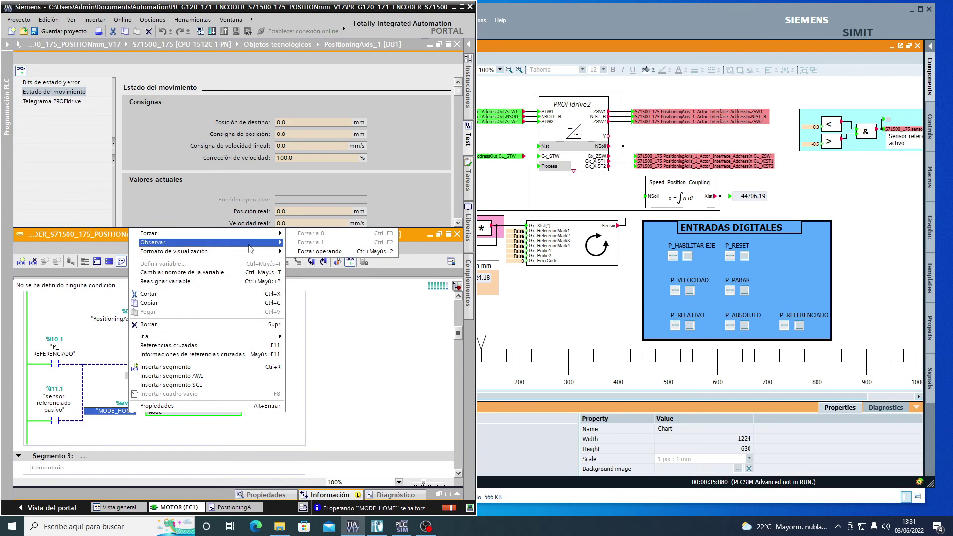
click(322, 251)
key(Return)
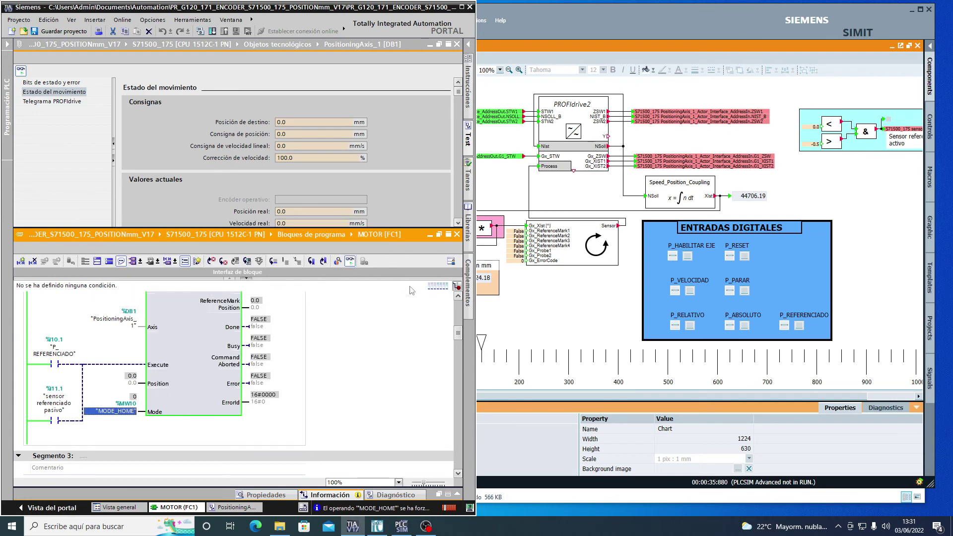
Enable the axis with P_HABILITAR EJE in SIMIT, run the absolute move to 50 mm with P_ABSOLUTO and reset that switch
scroll(279, 435, down, 5)
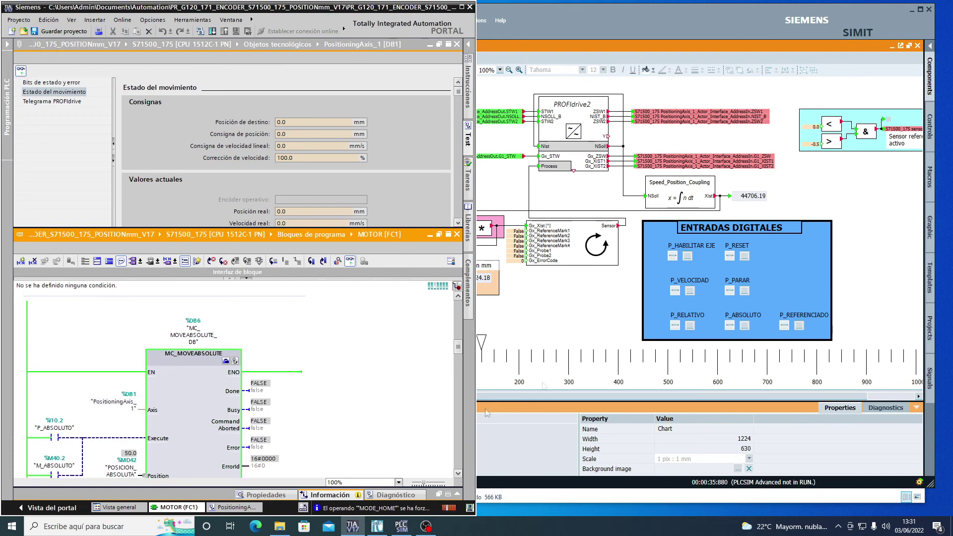
click(509, 360)
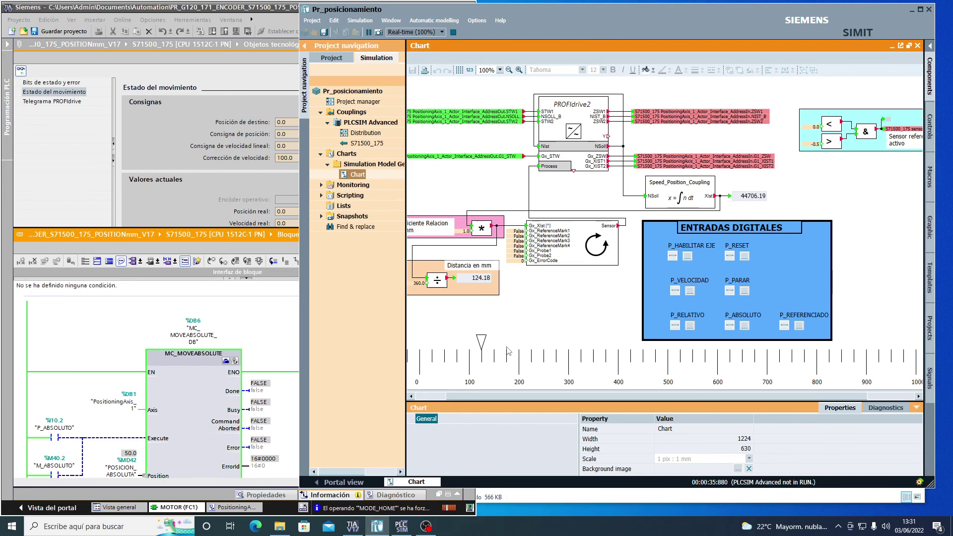
click(745, 326)
click(745, 326)
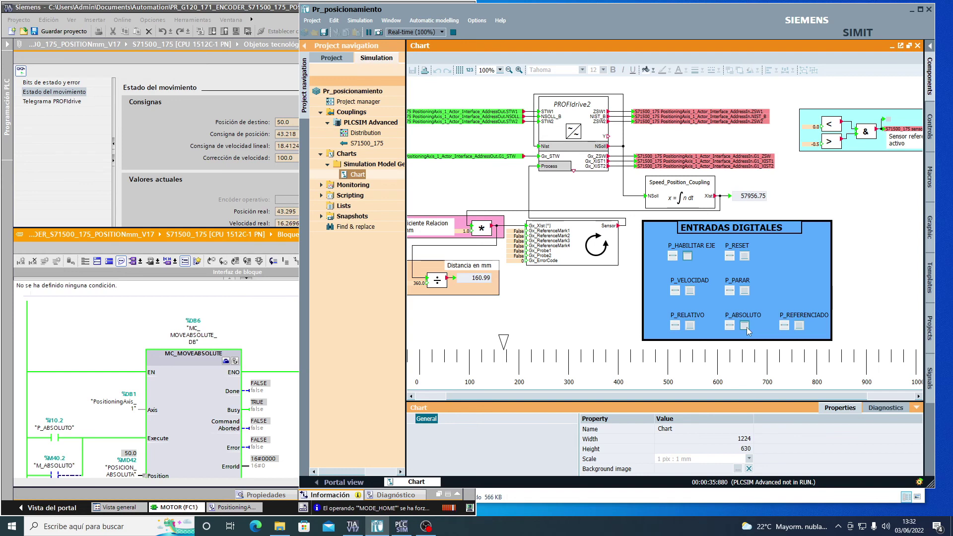
click(746, 326)
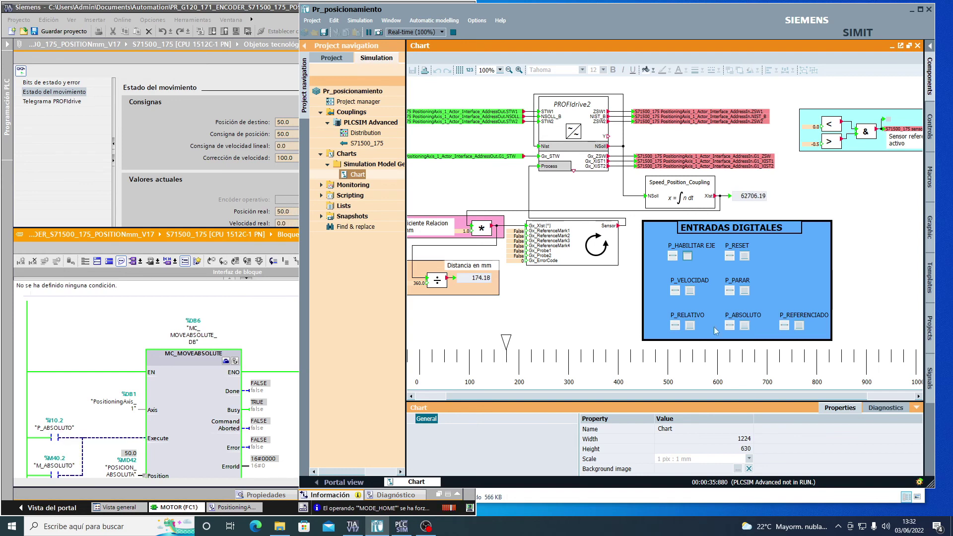